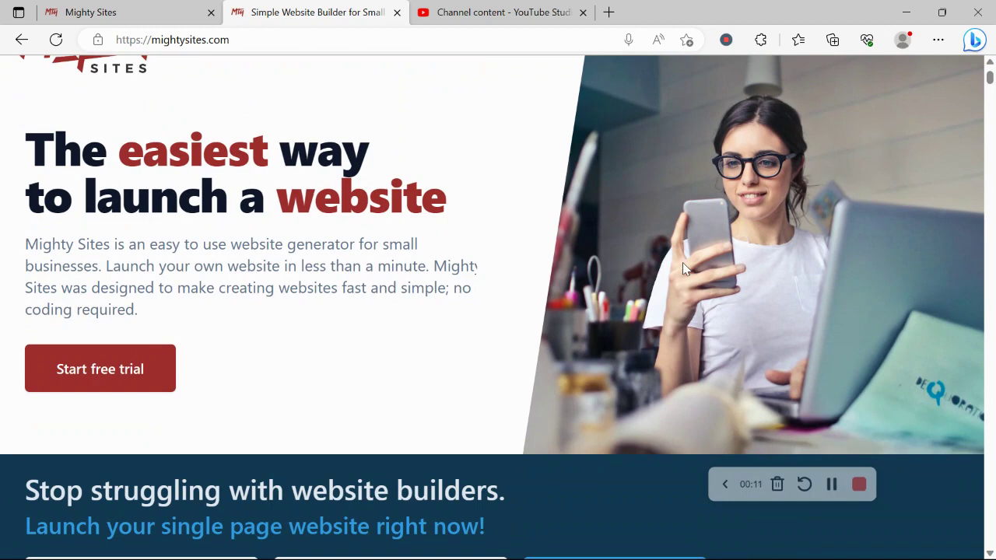
Browse down the mightysites.com homepage and highlight the one-page website heading
scroll(682, 264, down, 3)
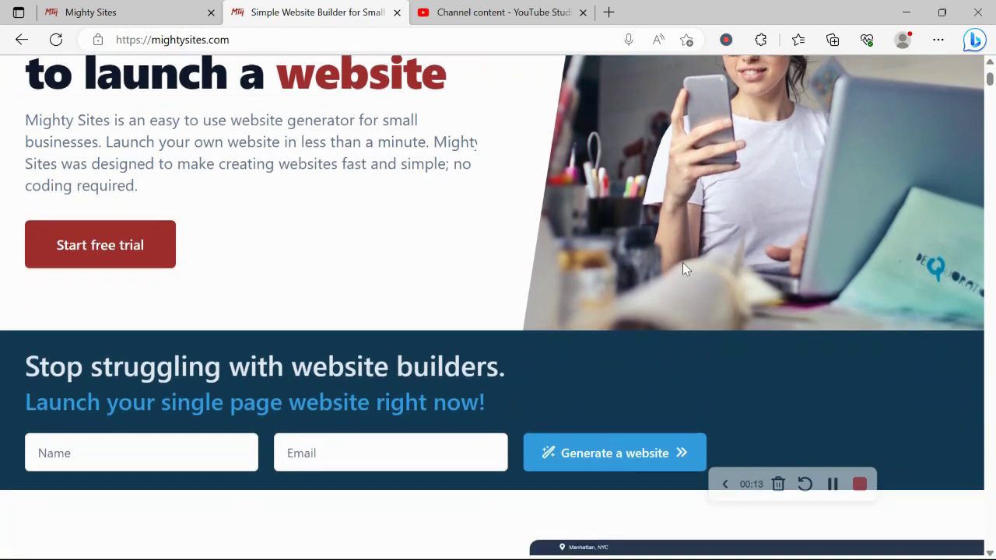
scroll(682, 263, down, 4)
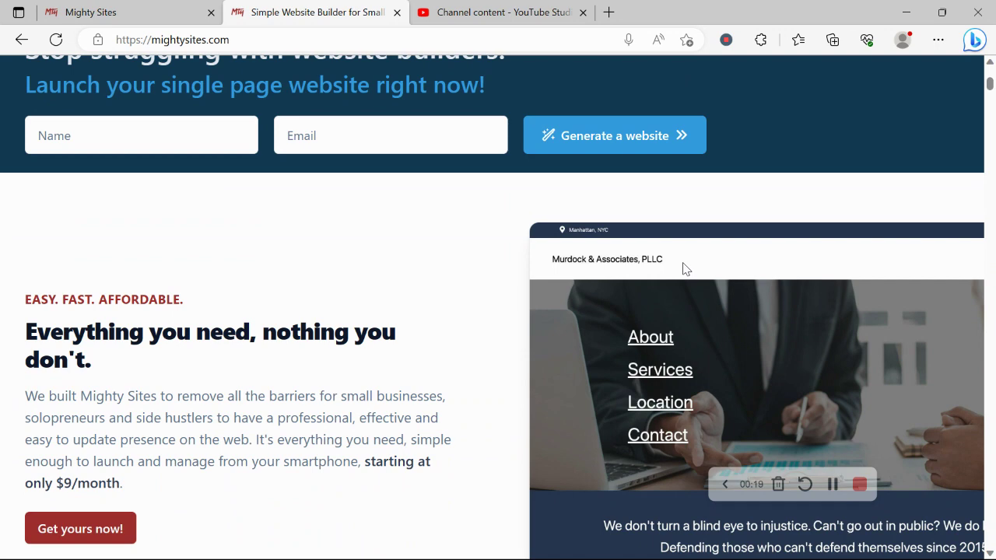
scroll(685, 268, down, 1)
scroll(683, 268, down, 1)
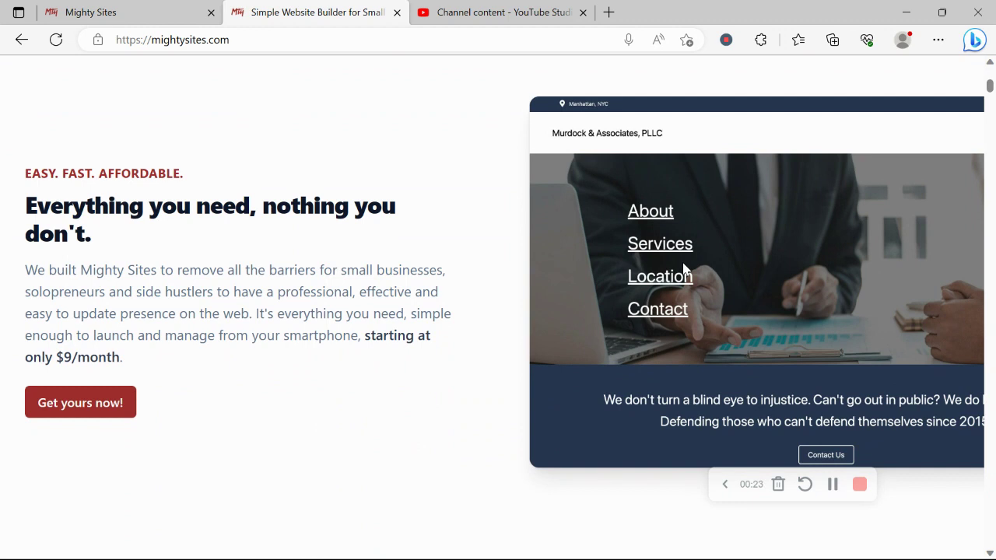
scroll(683, 268, down, 2)
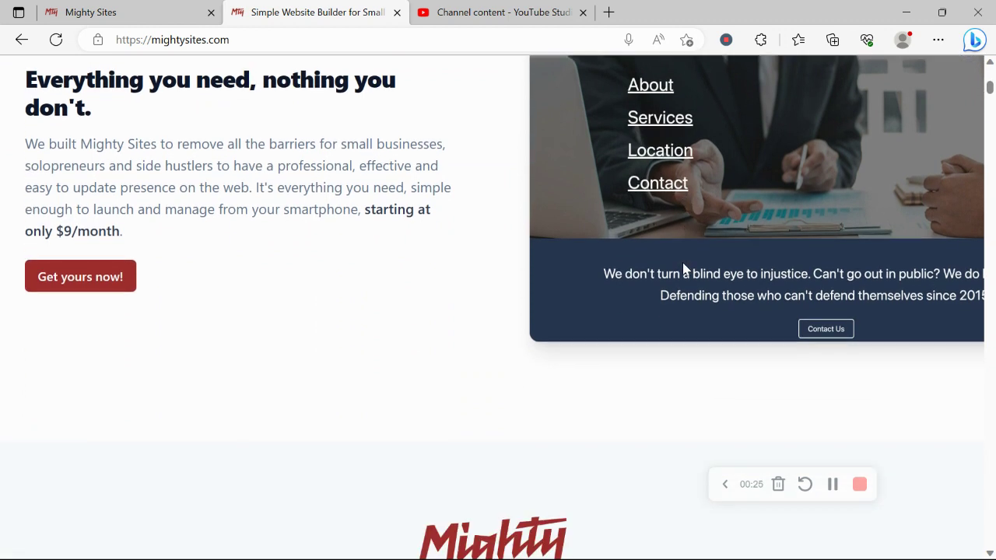
scroll(683, 268, down, 1)
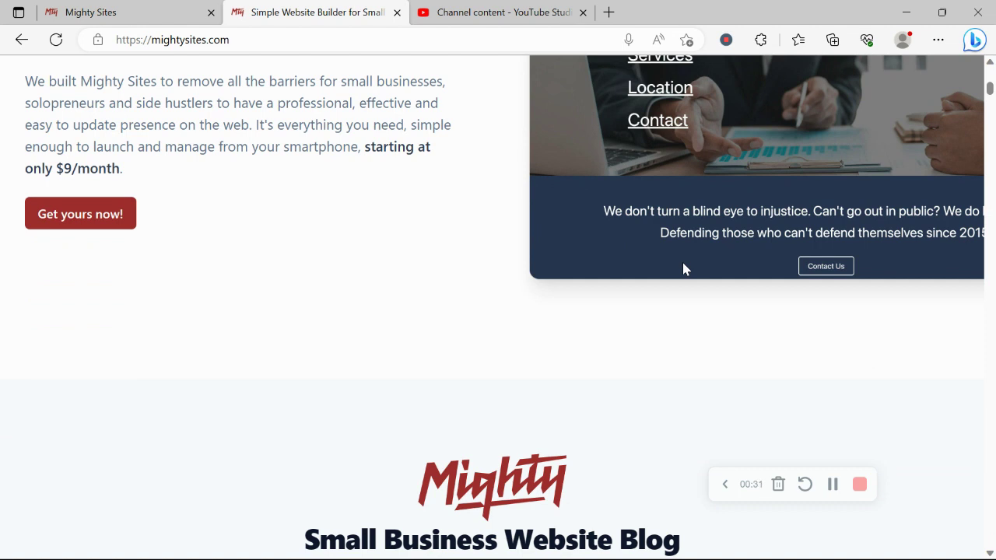
scroll(683, 269, down, 6)
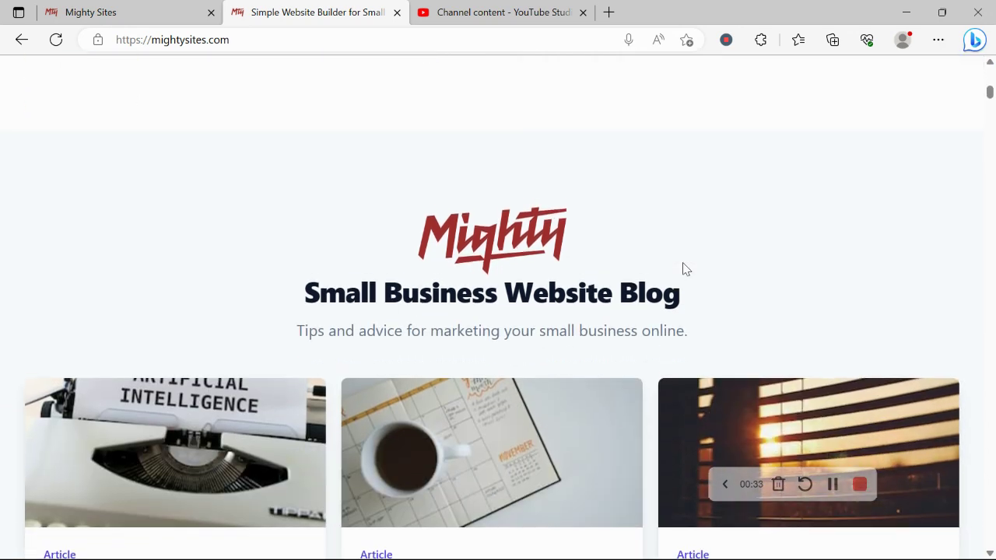
scroll(683, 269, down, 8)
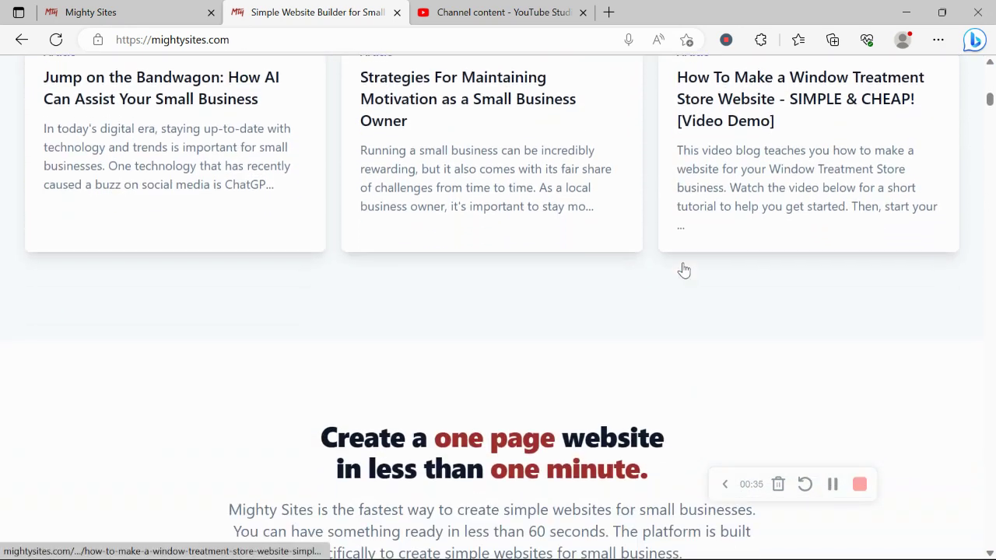
drag(319, 243, 658, 272)
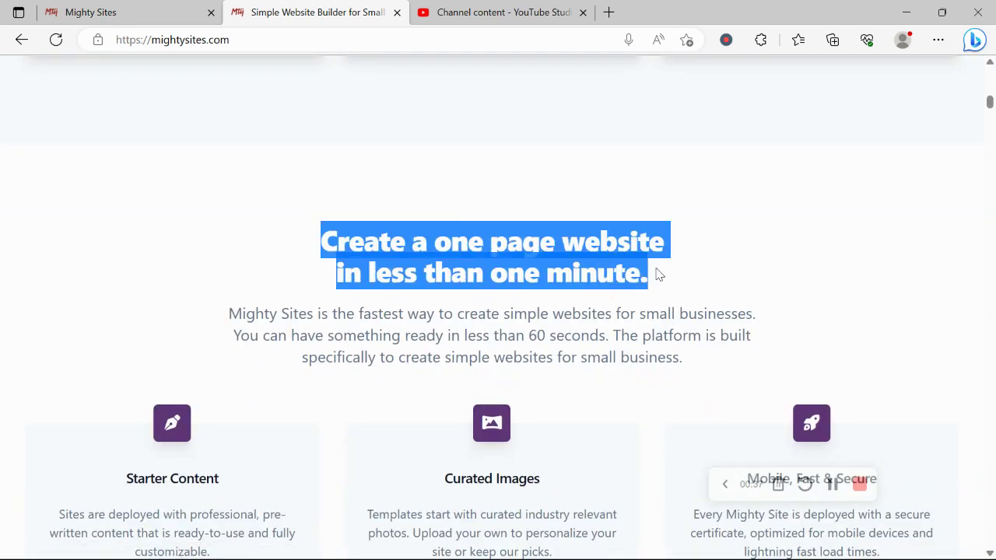
click(427, 317)
Highlight the Instant templates heading, then go to the 'Let's build another site!' page
scroll(427, 318, down, 5)
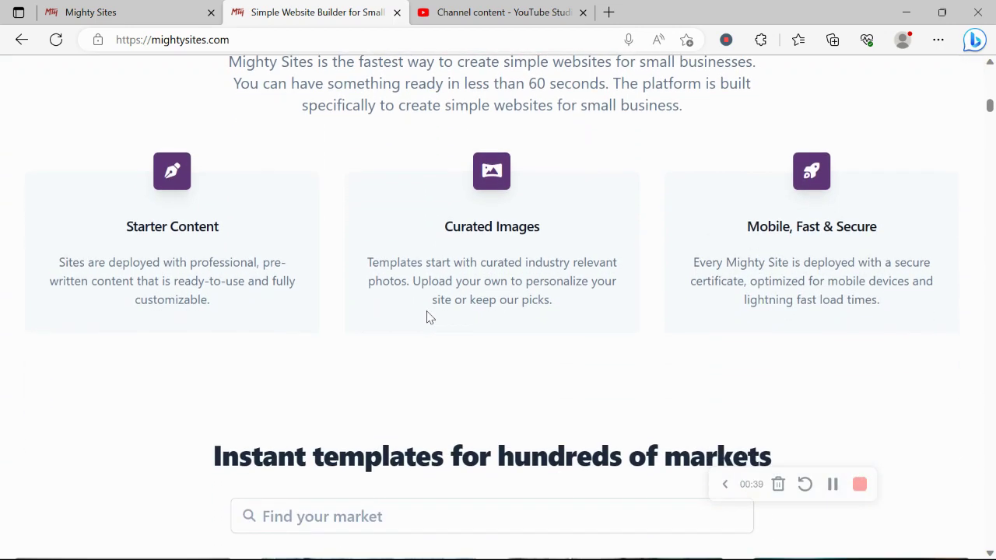
scroll(427, 318, down, 1)
drag(185, 321, 845, 326)
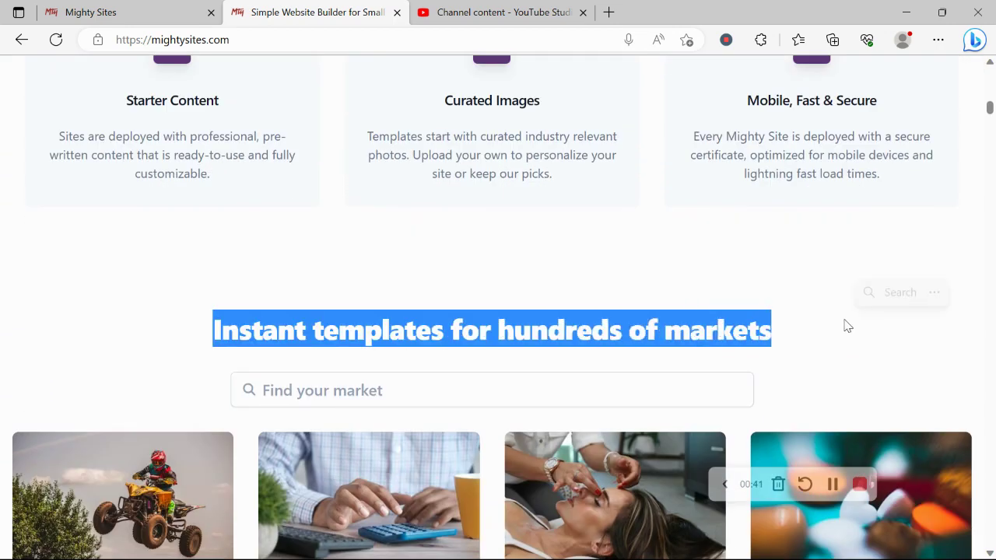
click(323, 296)
click(139, 6)
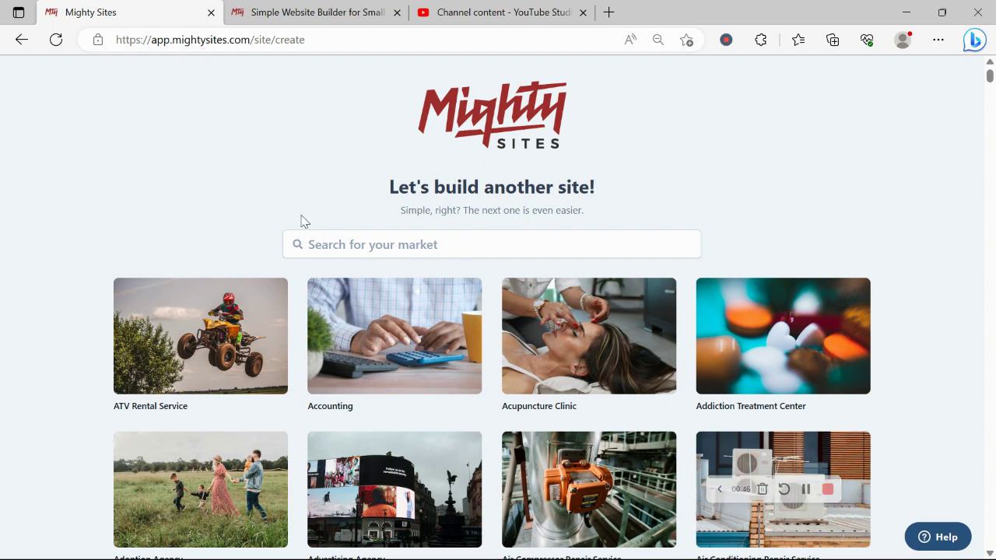
Search the market templates for 'dess' and pick the Dessert Restaurant template
scroll(303, 220, down, 3)
scroll(303, 220, down, 6)
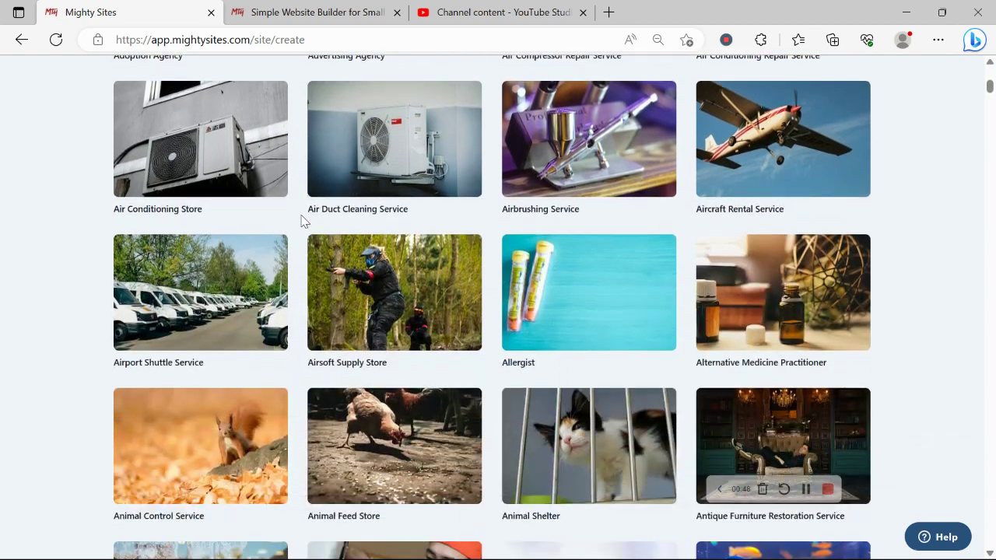
scroll(302, 220, down, 3)
scroll(303, 220, up, 5)
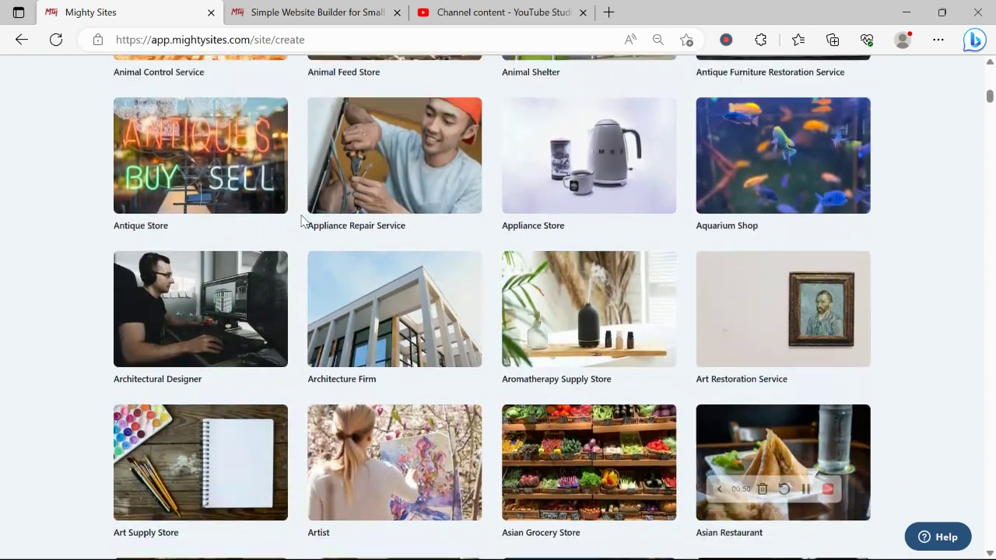
scroll(303, 220, up, 8)
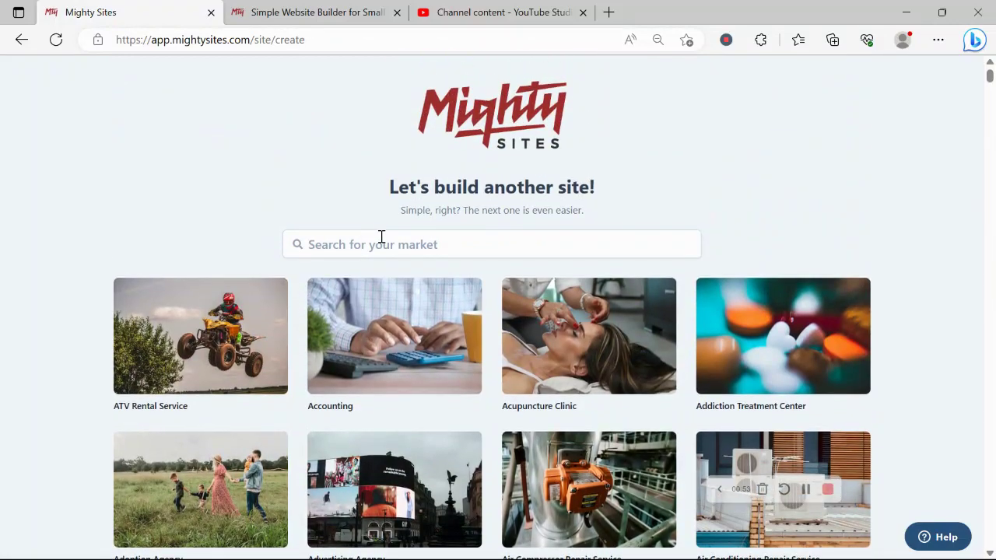
click(382, 237)
text(desser)
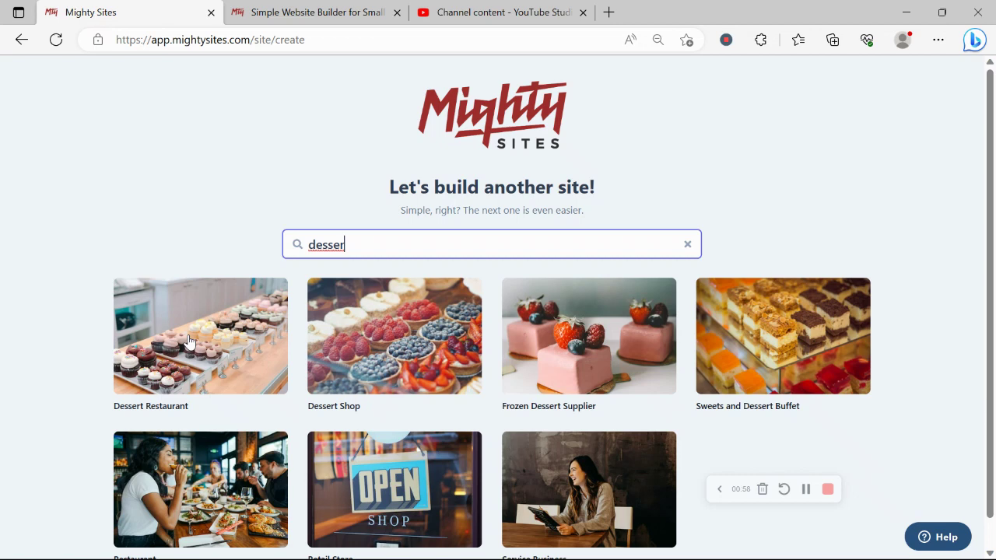
click(189, 341)
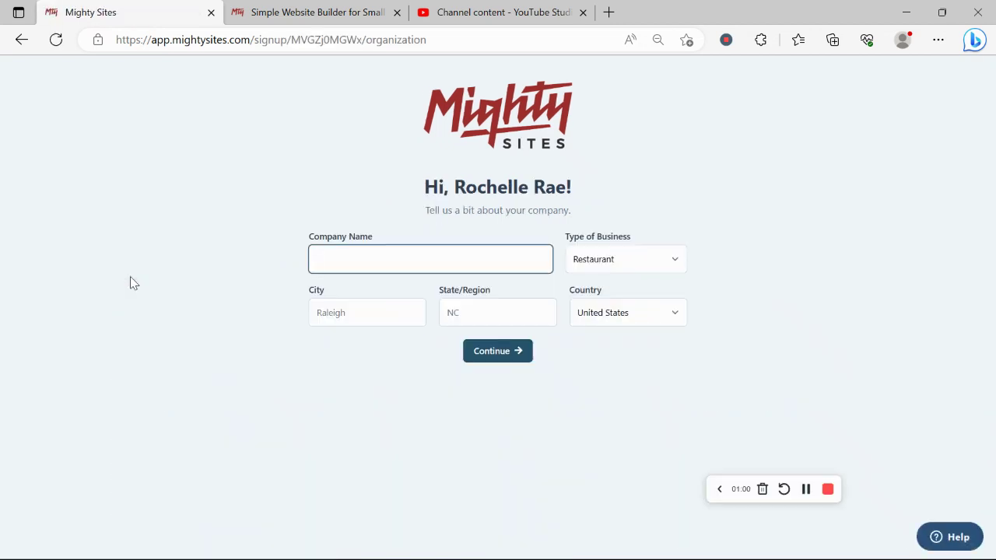
Enter 'Rochelle's Sweet Desserts' as the company name
key(Caps_Lock)
text(R)
key(Caps_Lock)
text(o)
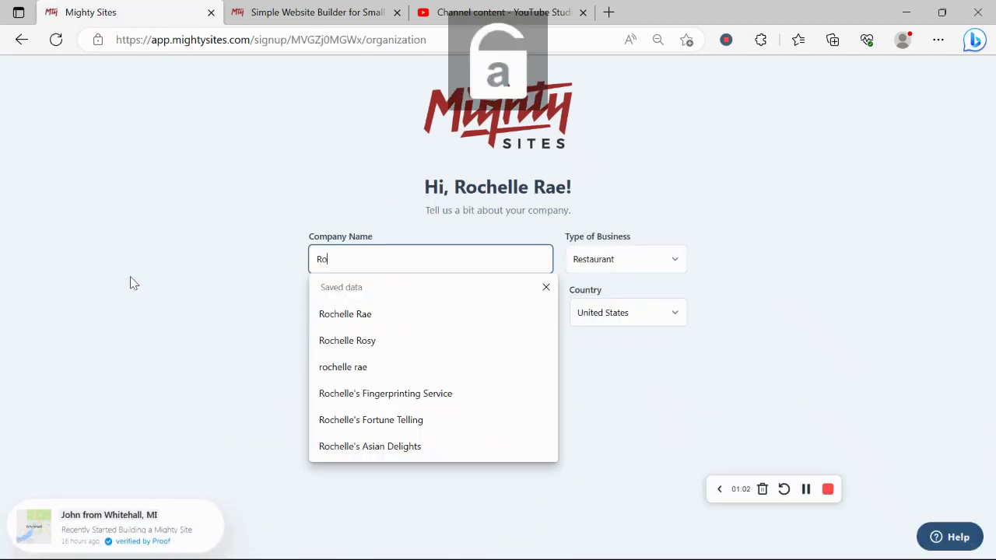
text(chelle')
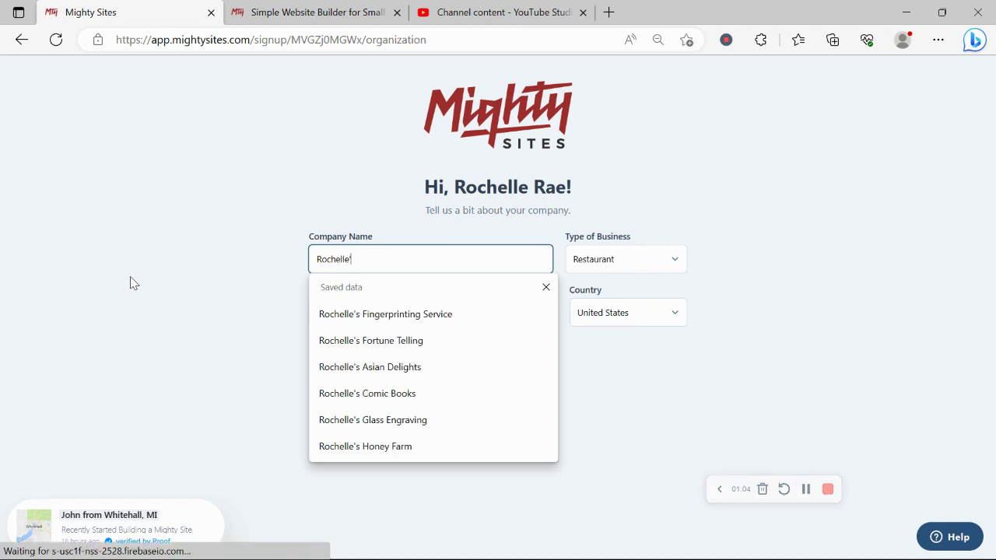
text(s Sw)
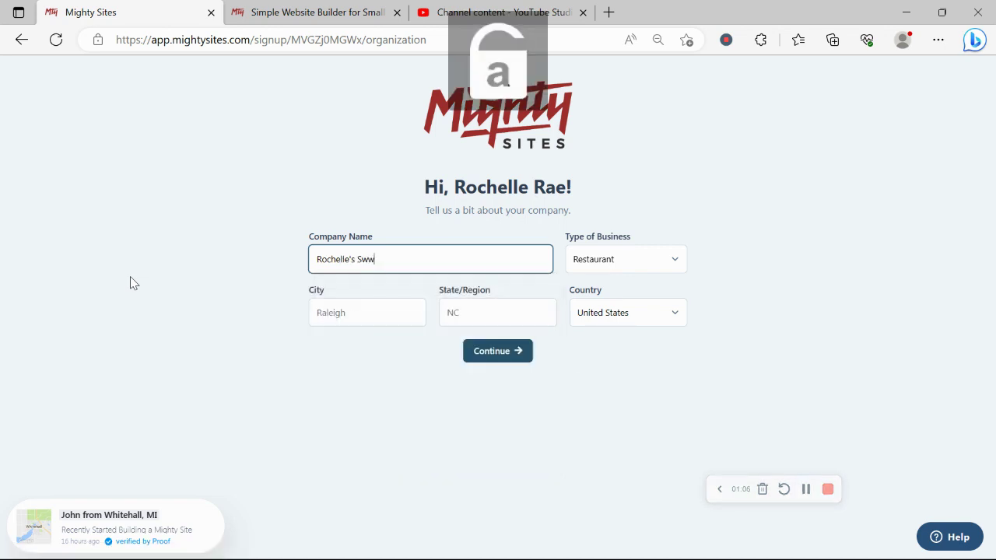
text(eet Desserts)
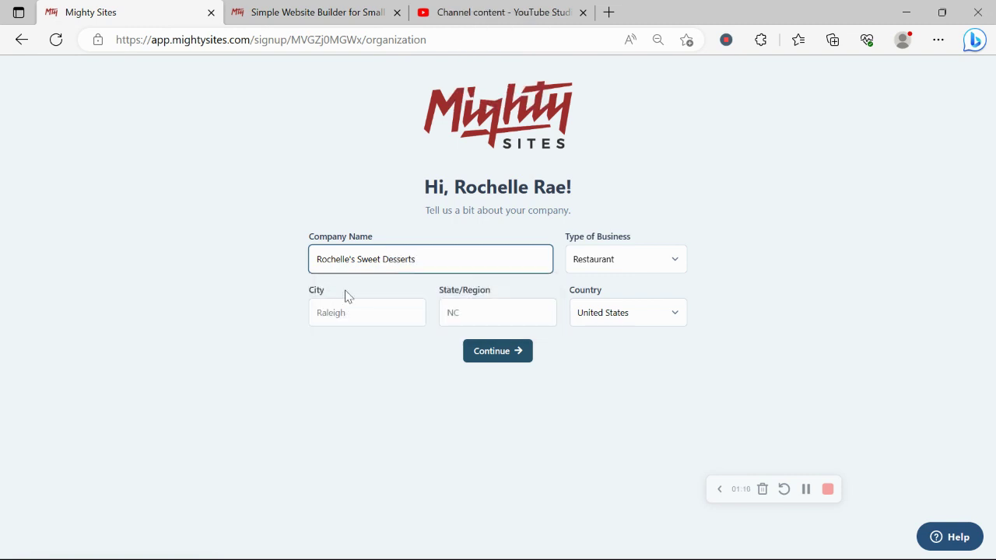
Set city to Denver and state to Colorado, then submit to generate the site
click(381, 307)
key(Caps_Lock)
text(D)
key(Caps_Lock)
text(en)
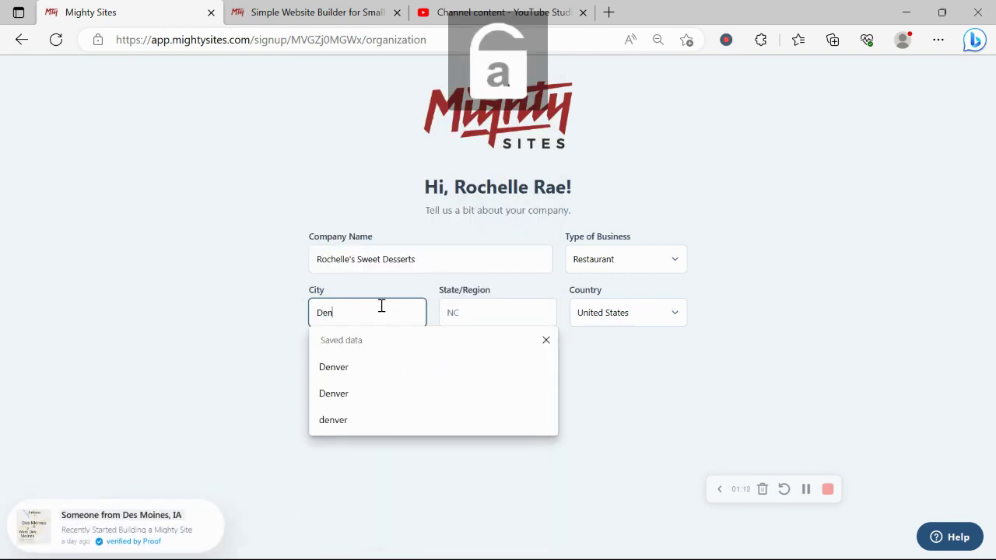
text(ver)
click(505, 320)
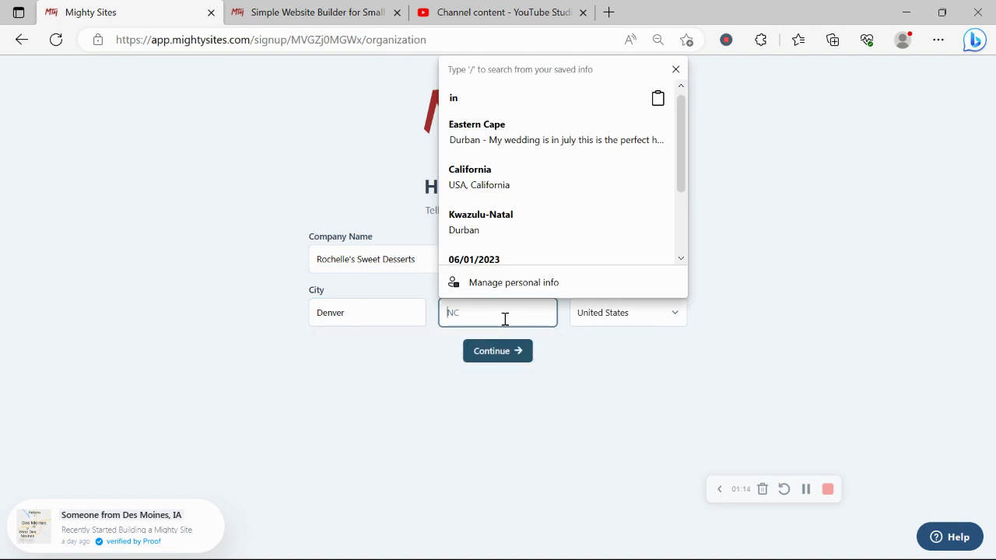
key(Caps_Lock)
text(C)
key(Caps_Lock)
text(olorado)
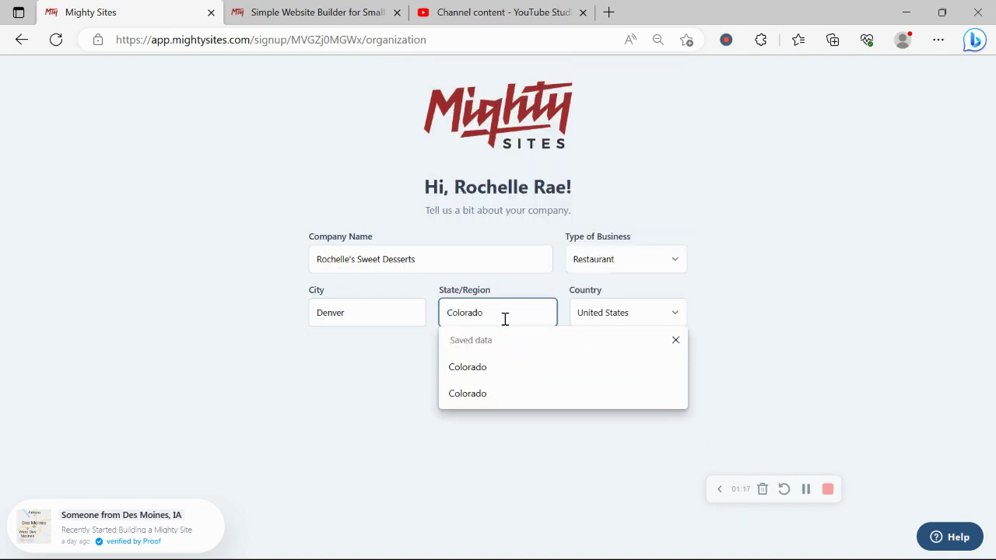
click(807, 303)
click(507, 355)
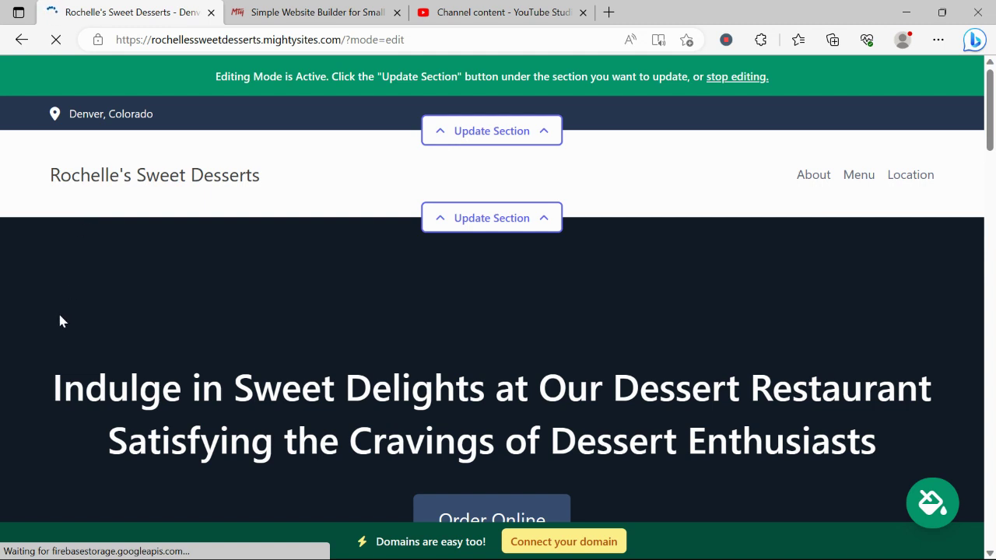
drag(56, 366, 894, 416)
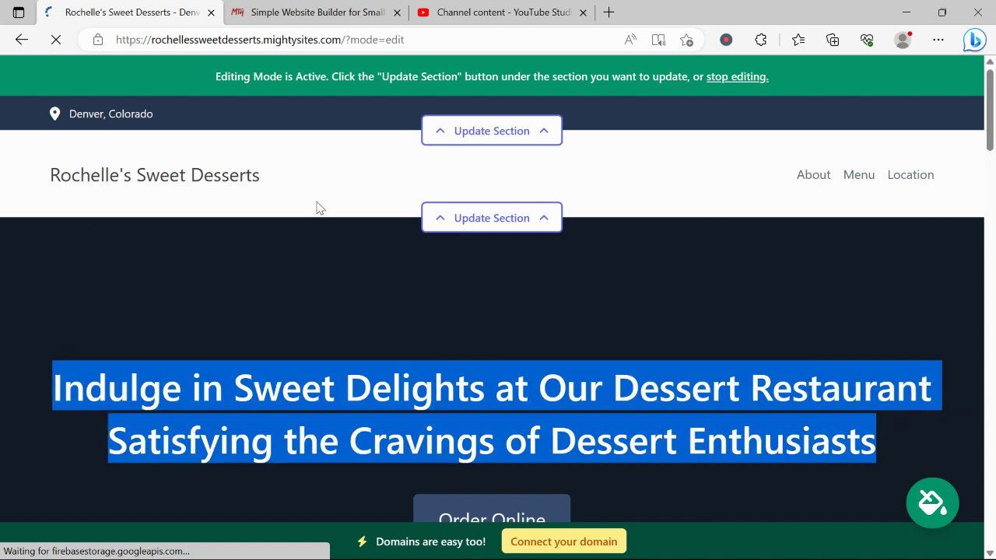
click(315, 200)
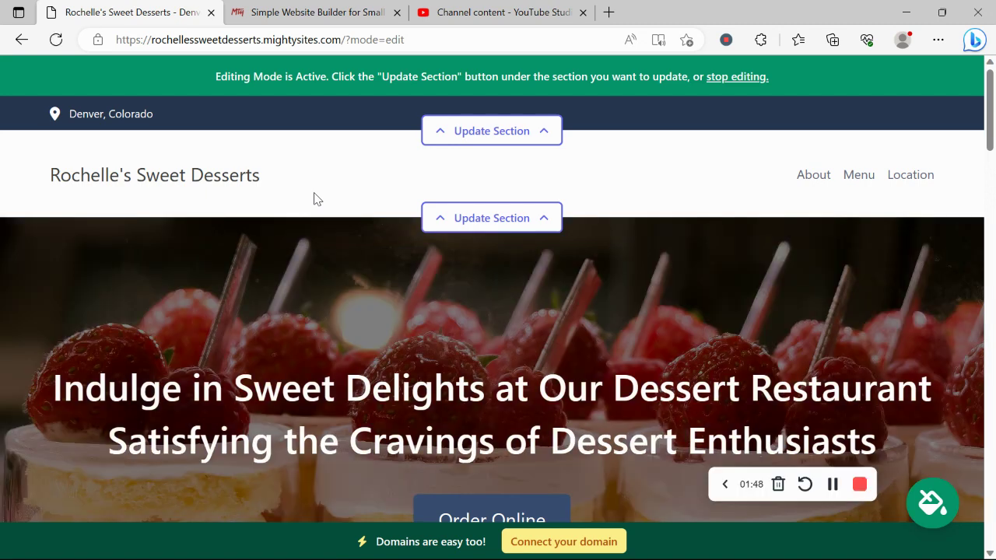
scroll(314, 199, down, 2)
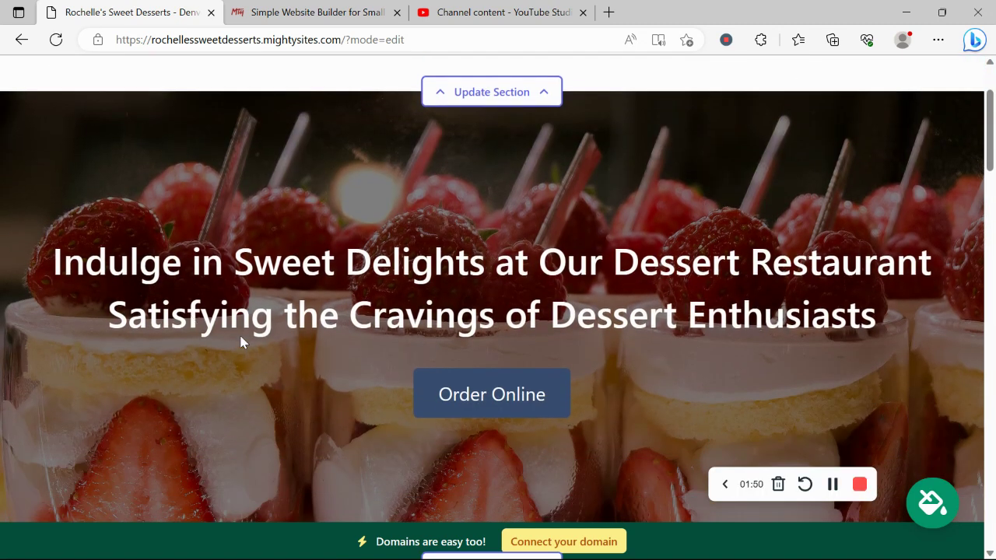
scroll(458, 171, down, 5)
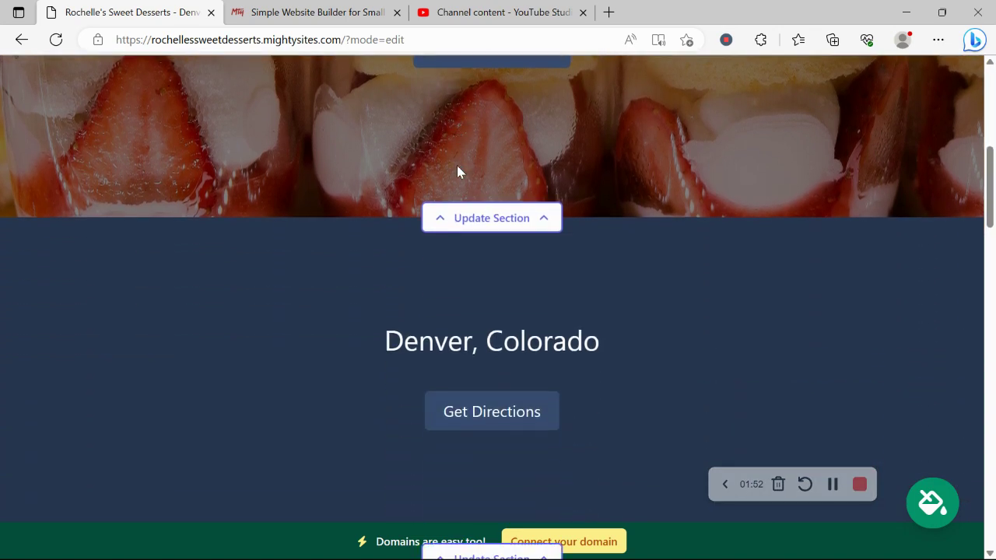
scroll(458, 171, down, 5)
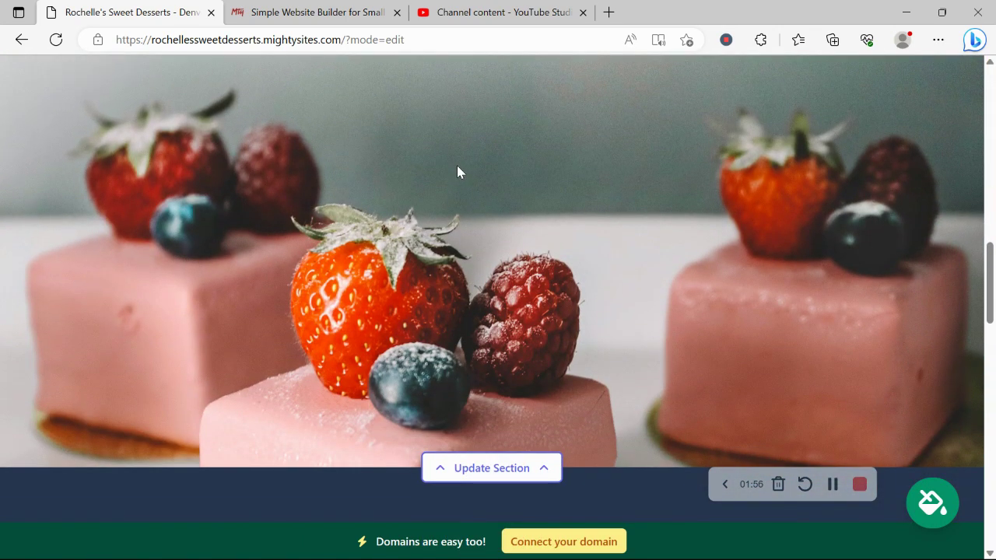
scroll(457, 171, down, 5)
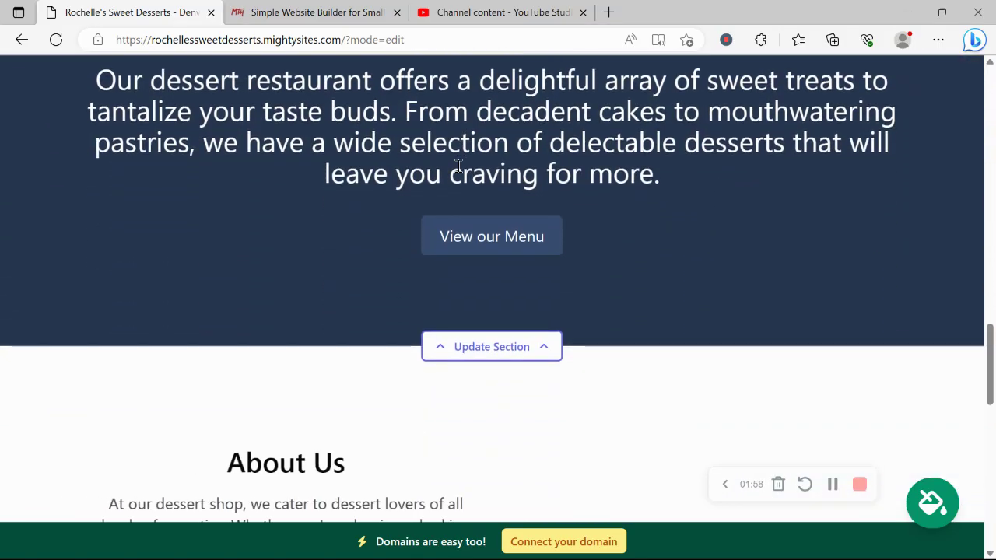
scroll(458, 167, up, 1)
scroll(458, 171, down, 3)
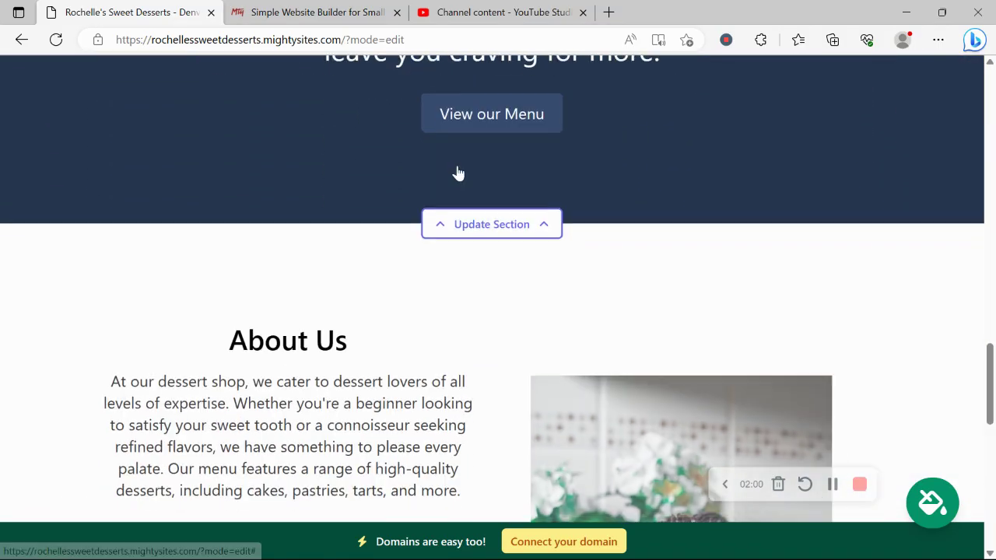
scroll(458, 171, down, 5)
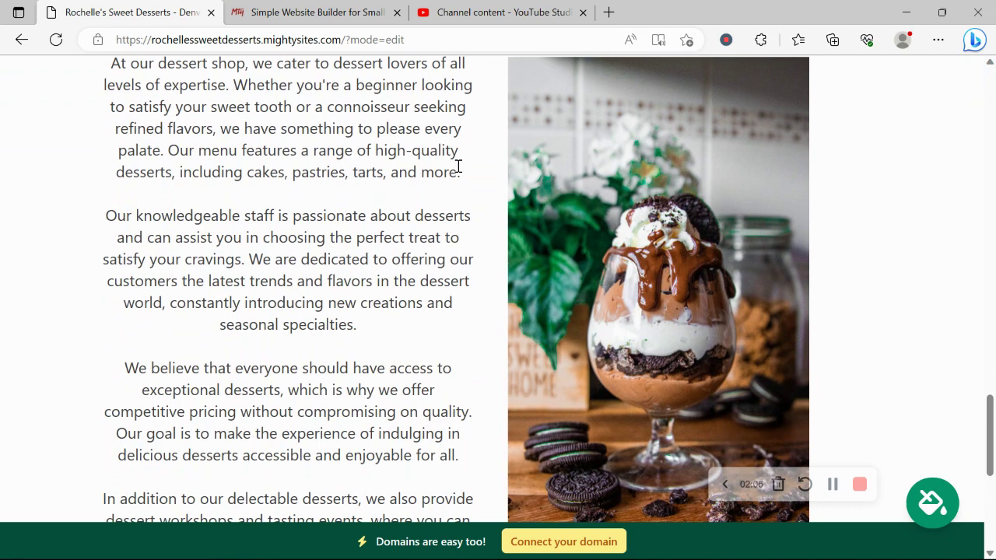
scroll(459, 167, down, 6)
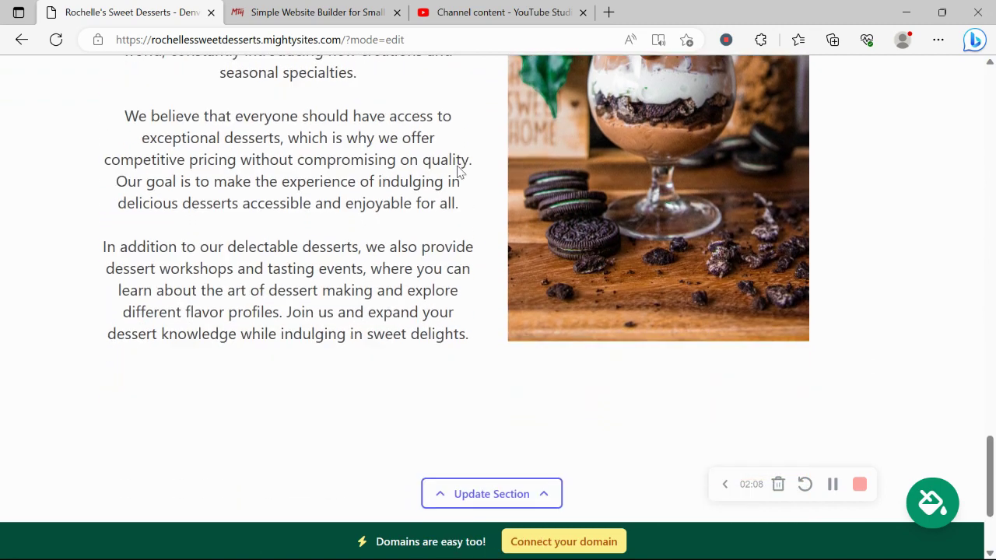
scroll(458, 167, up, 10)
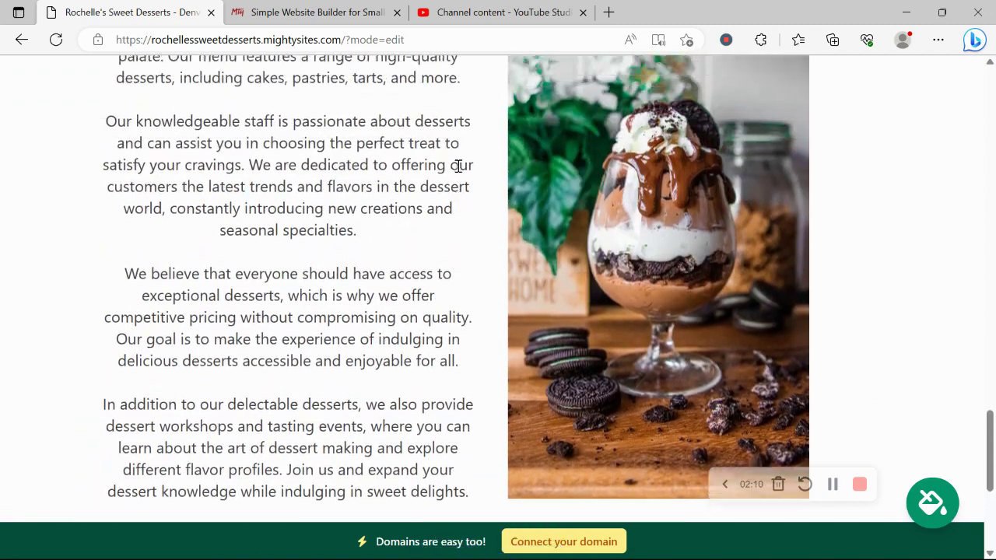
scroll(459, 172, up, 6)
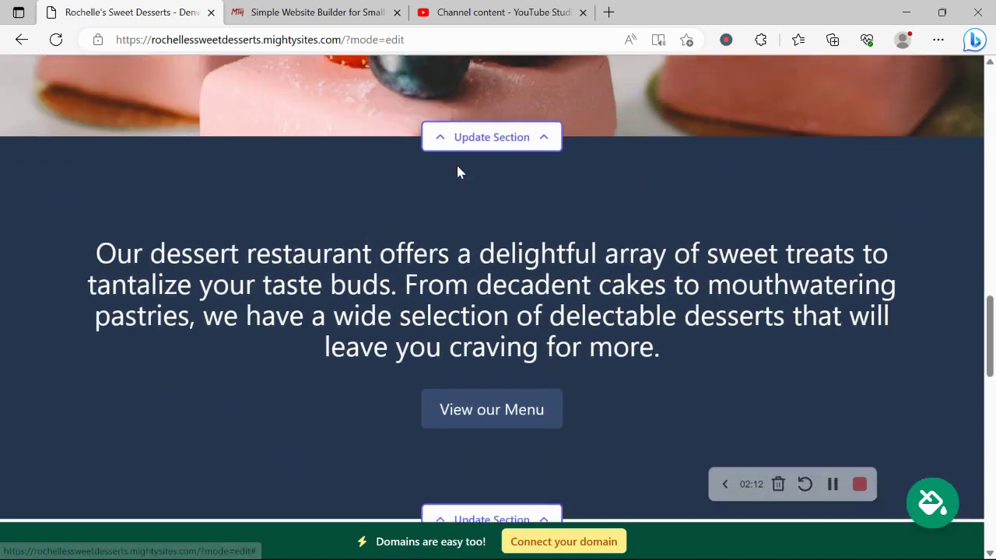
scroll(457, 172, up, 9)
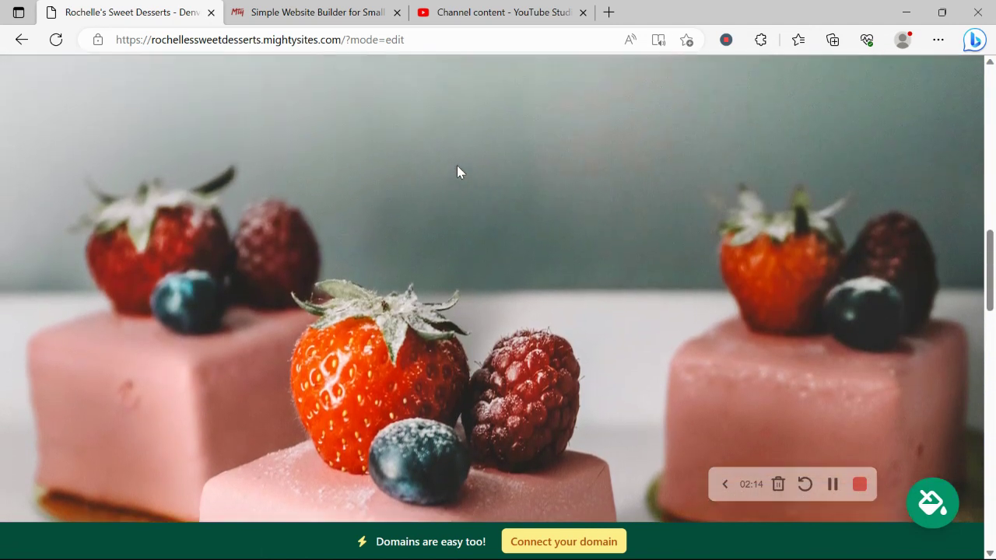
scroll(459, 172, up, 3)
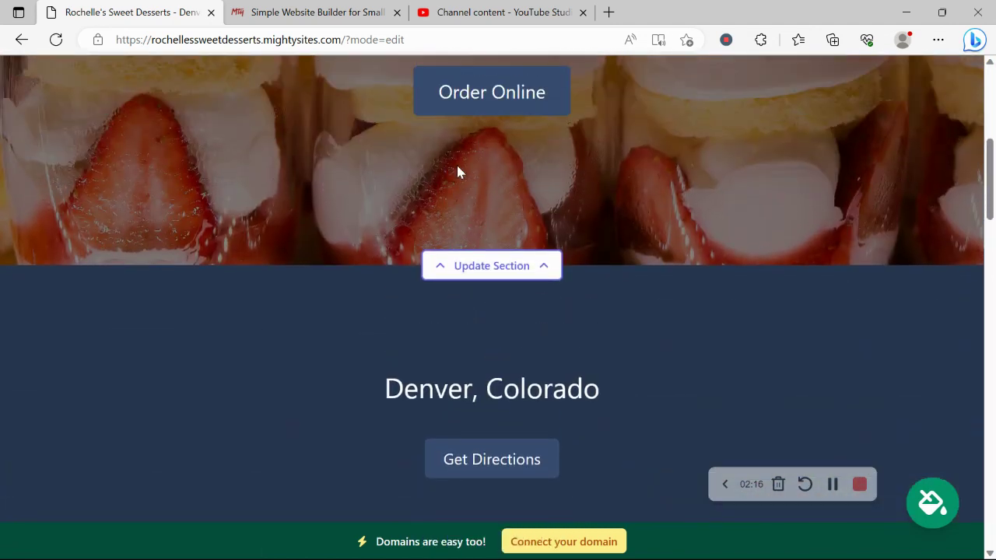
scroll(458, 172, up, 6)
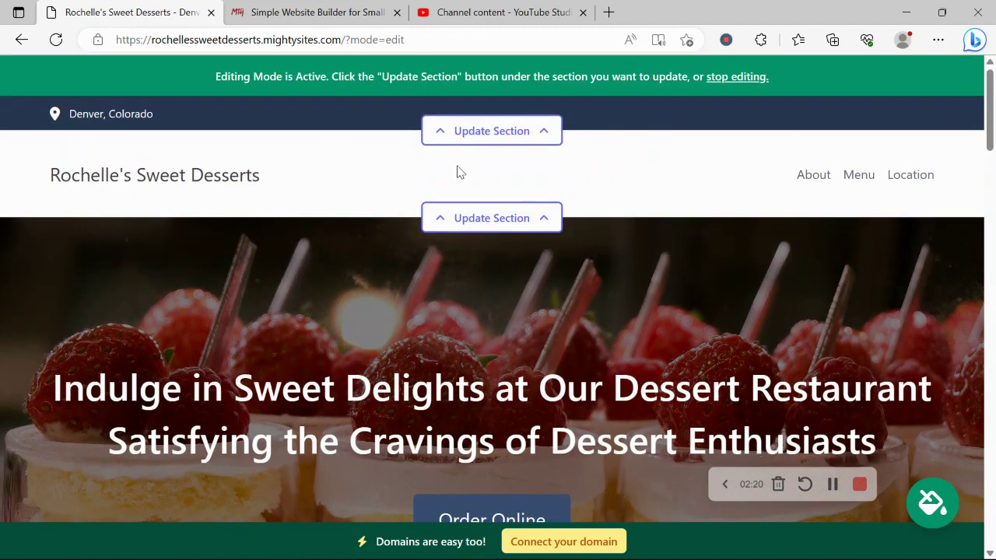
Enter the organization email in the top-bar location details and show it on the site
click(516, 126)
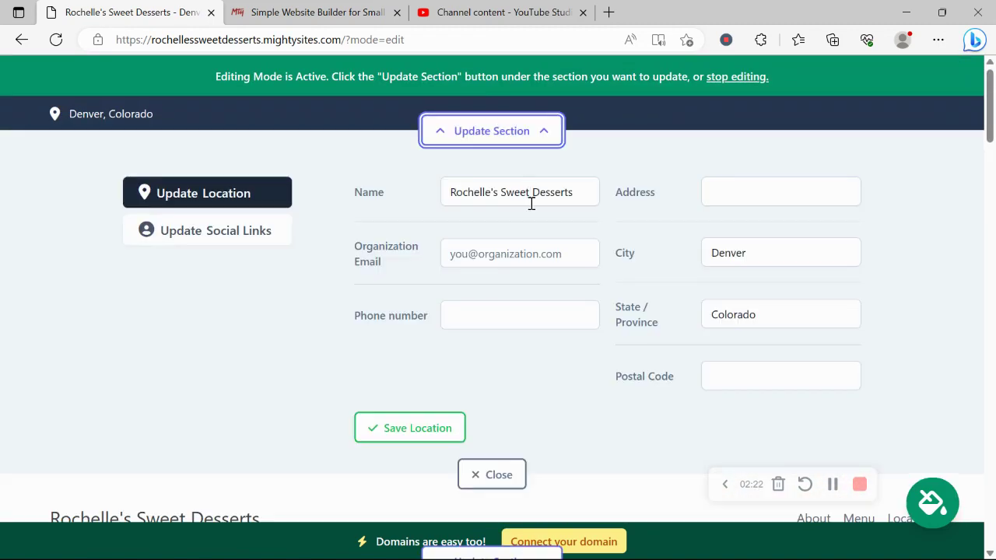
click(538, 260)
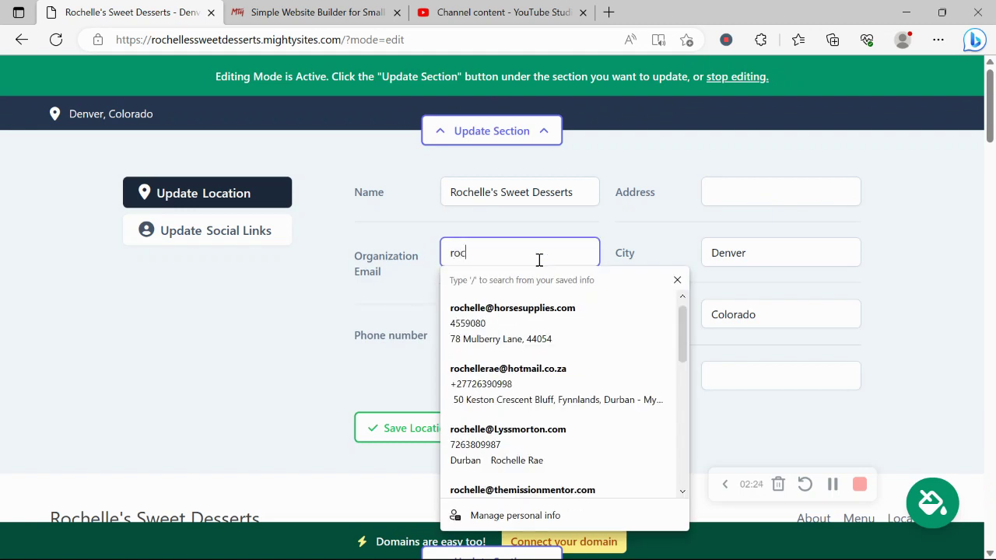
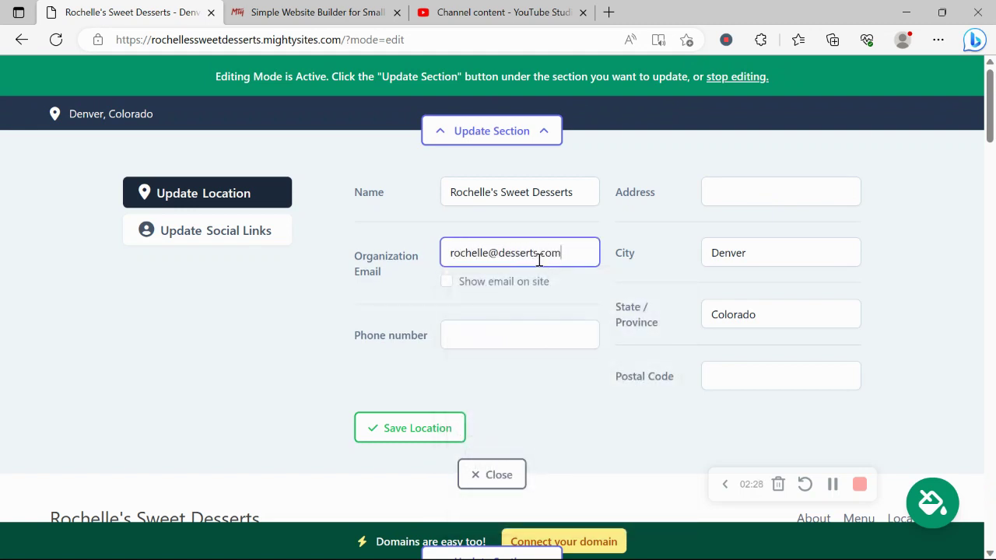
click(449, 289)
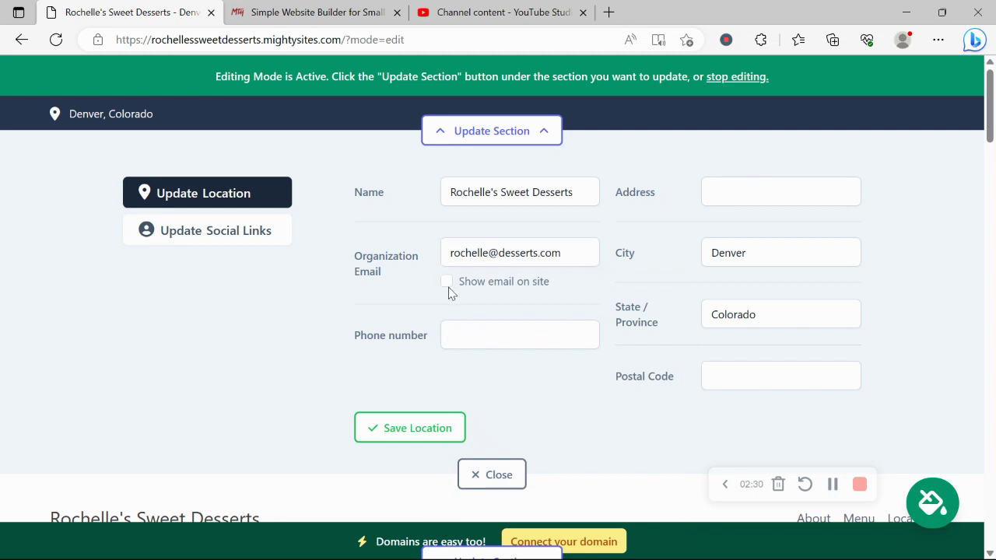
click(447, 284)
Add the phone number and autofilled street address, save the location, and open social links
click(514, 337)
text(456-8)
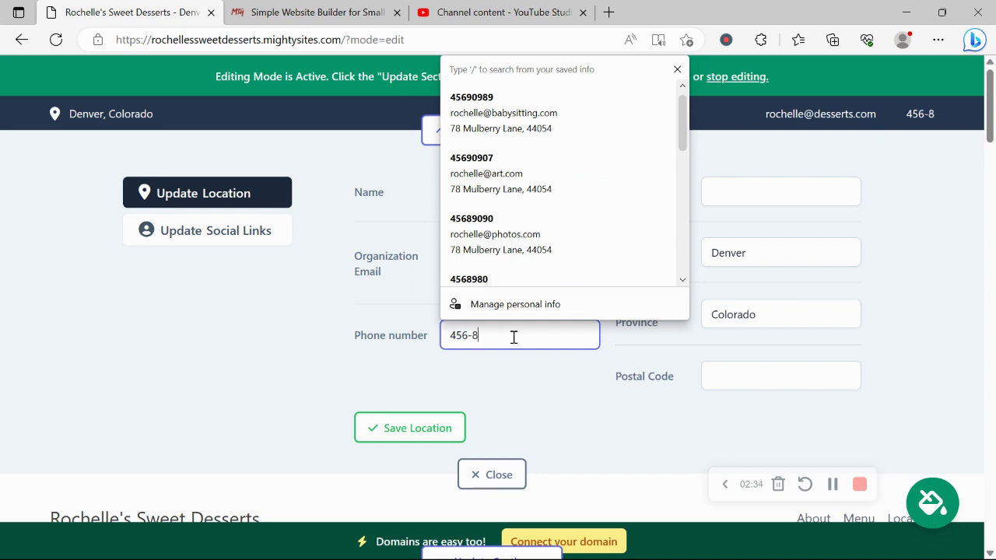
text(9098)
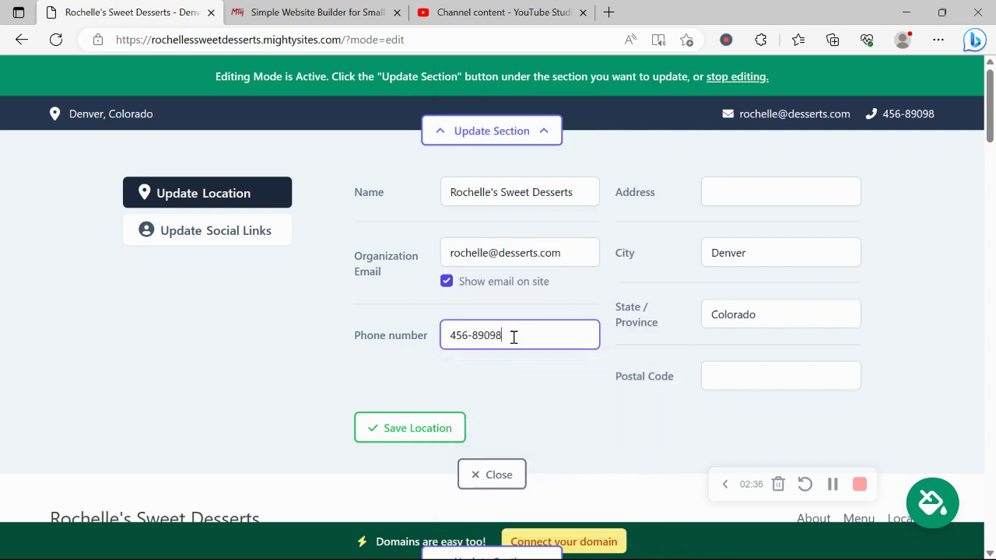
click(767, 181)
click(775, 194)
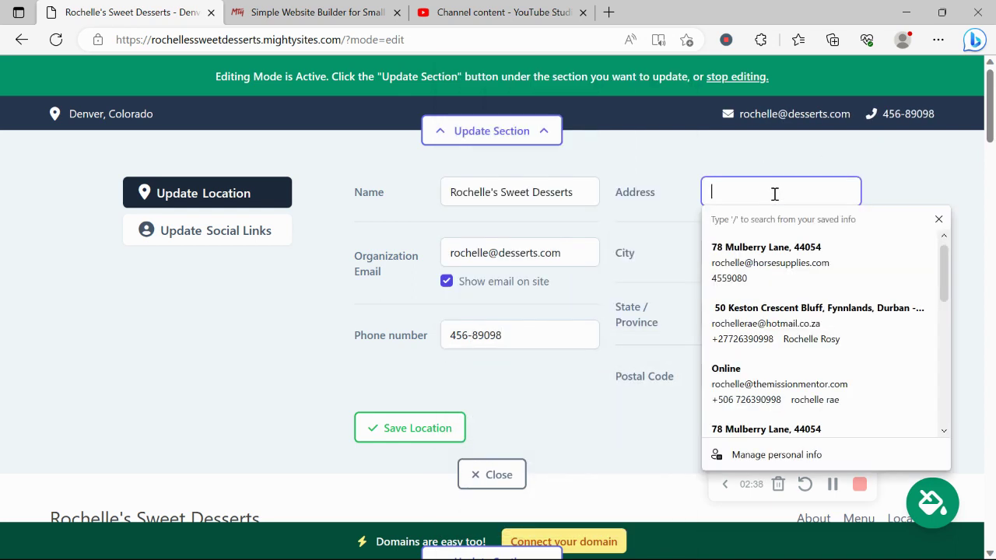
key(Down)
key(Return)
click(402, 429)
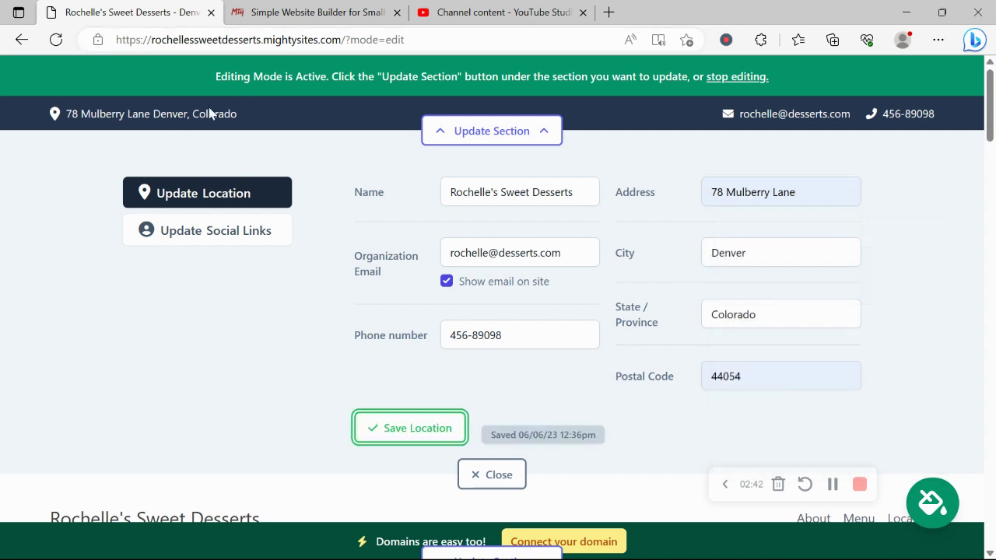
click(208, 243)
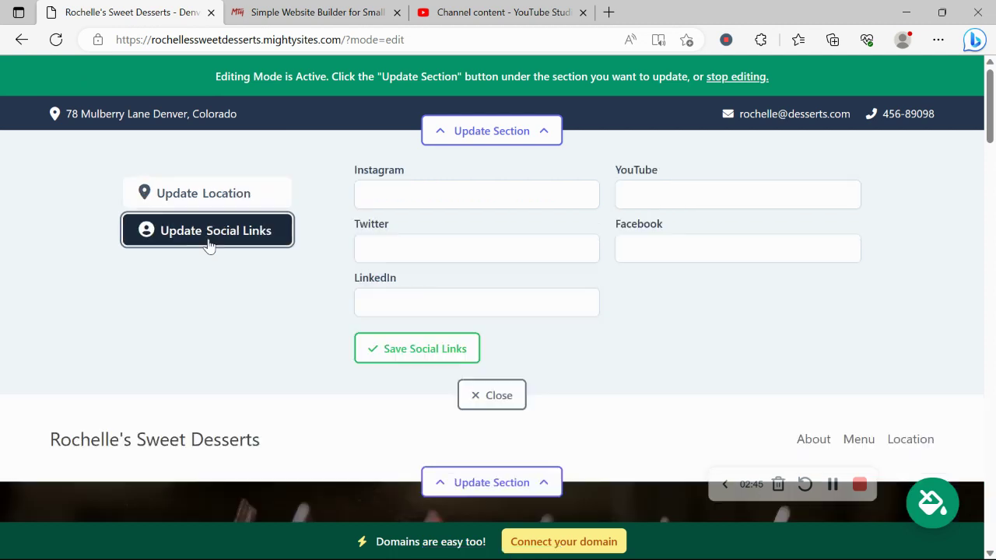
Save 'mightysites' as the Instagram handle and close the social links panel
click(467, 182)
text(mightys)
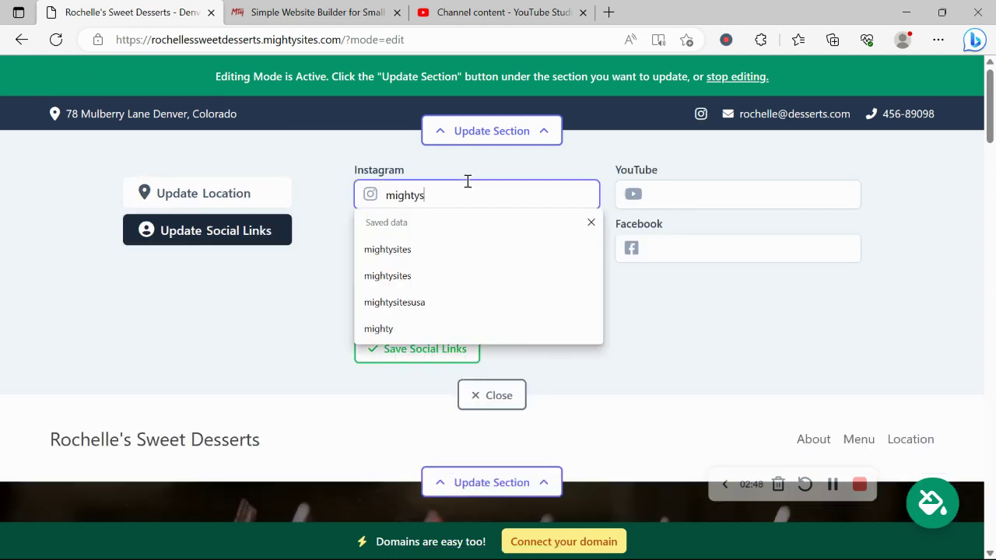
text(ites)
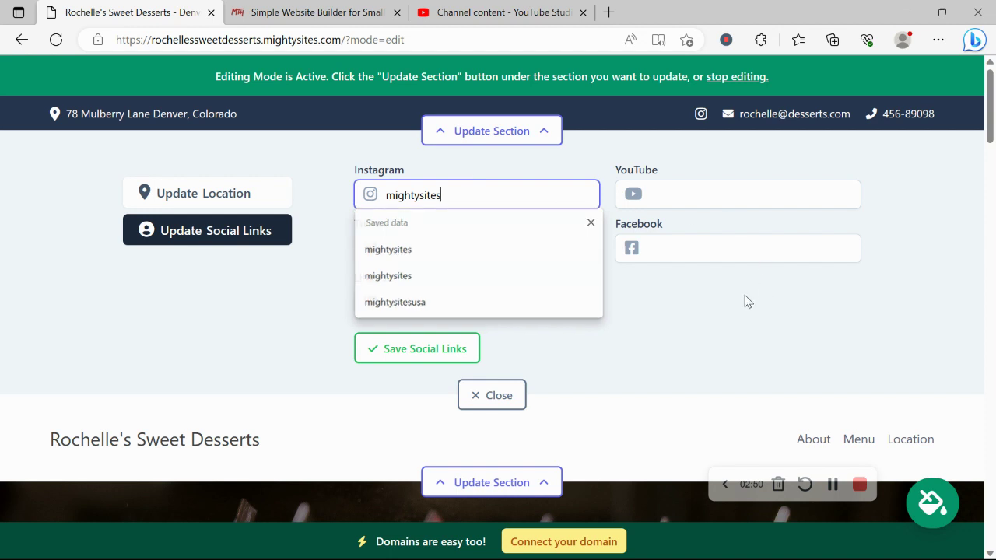
click(427, 358)
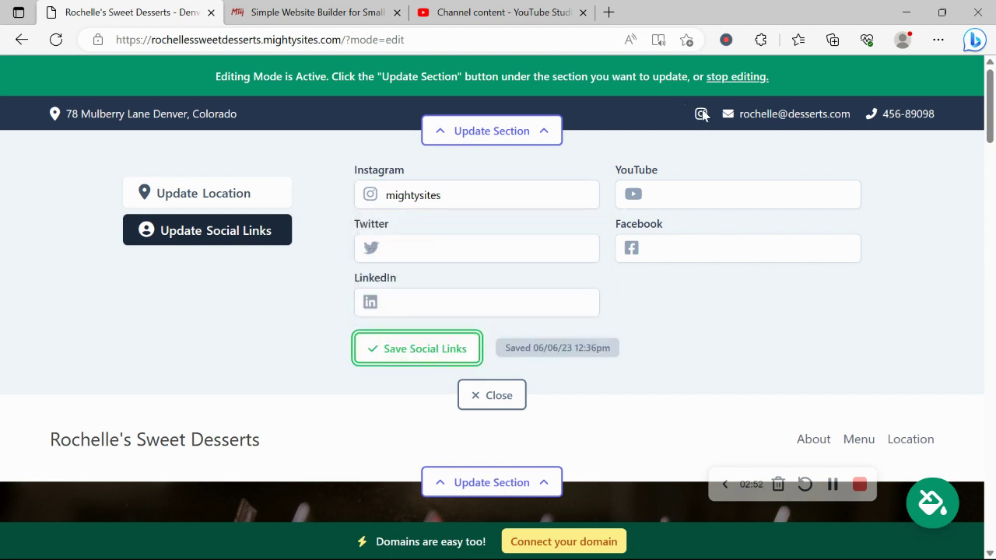
click(502, 386)
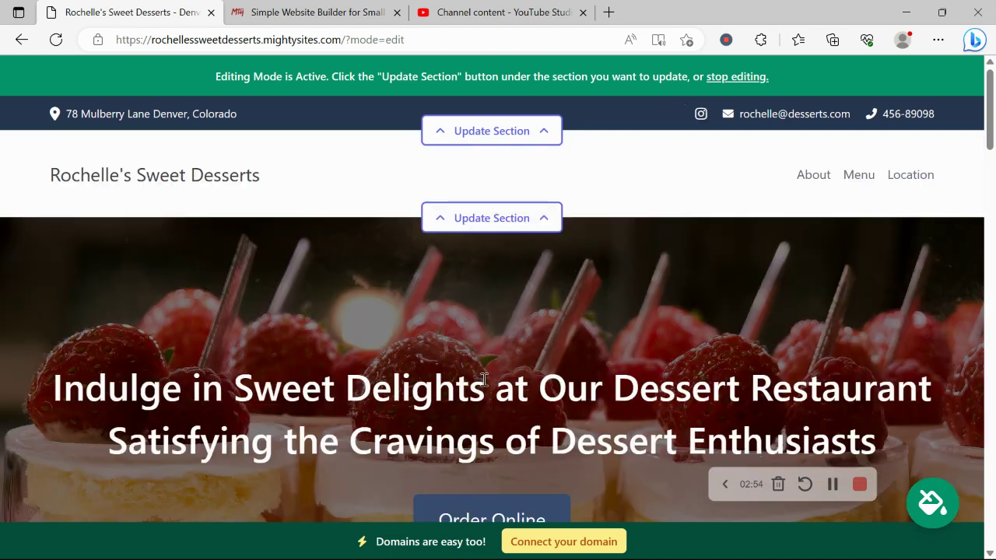
Upload the 'Mighty Sites Logo YouTube' image as the header logo and save it
click(499, 221)
click(209, 325)
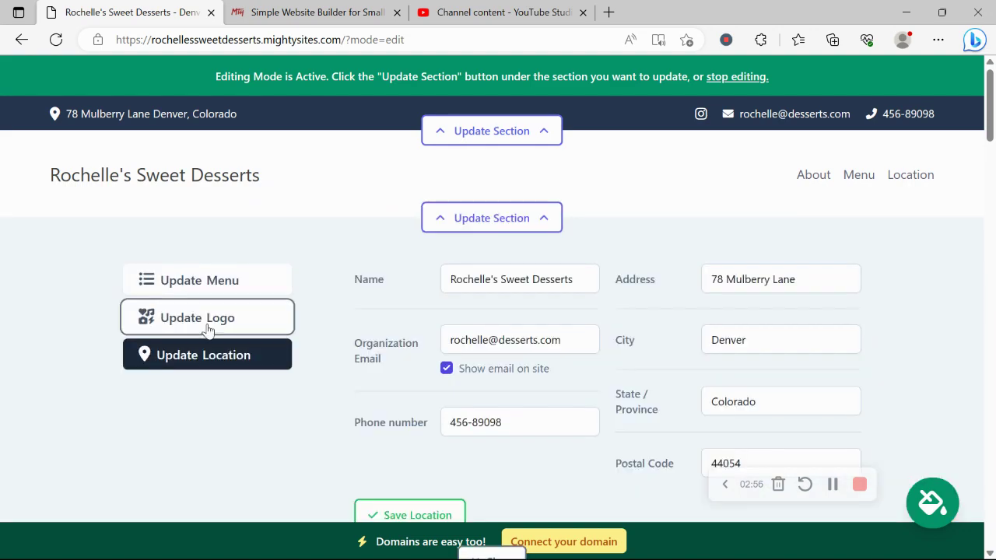
click(467, 308)
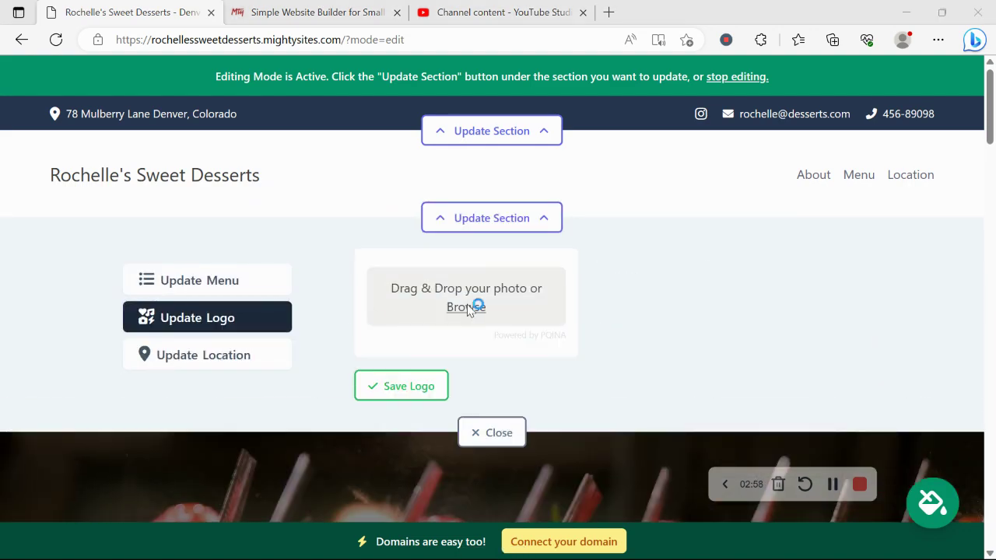
drag(486, 179, 484, 258)
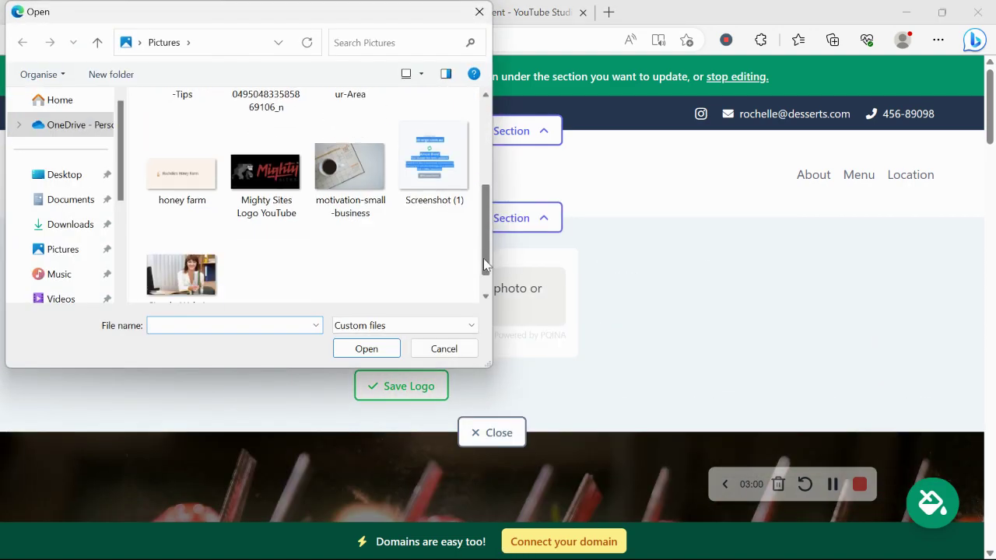
double_click(265, 163)
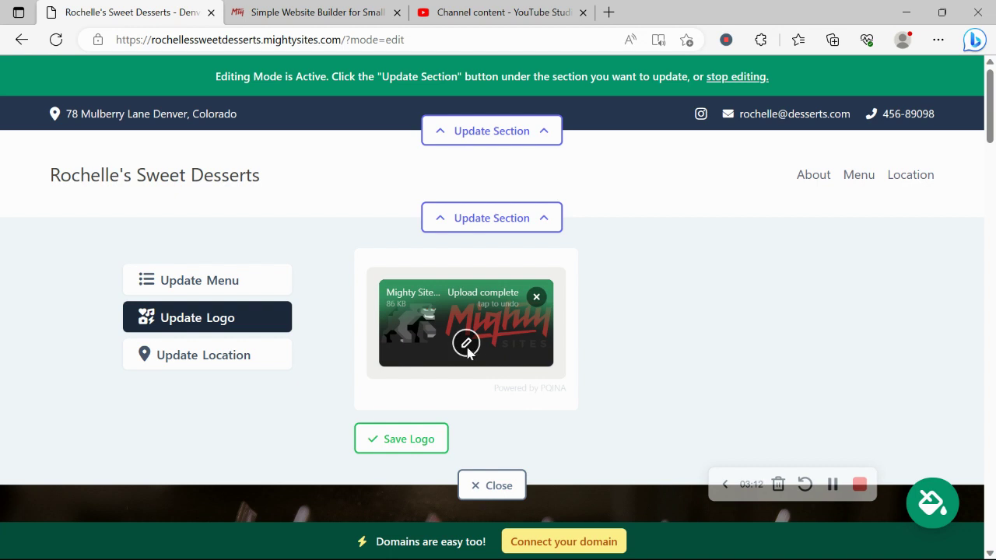
click(438, 446)
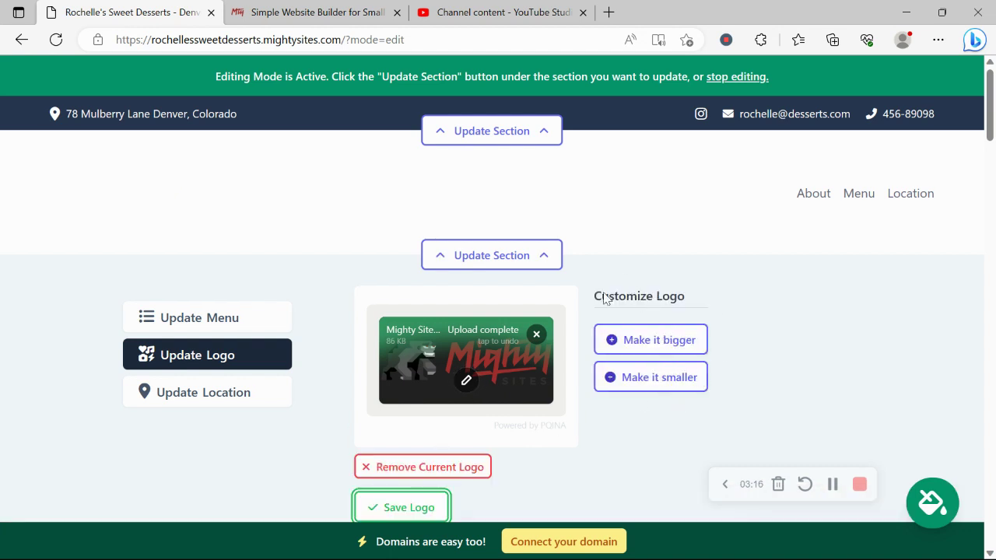
scroll(659, 290, down, 3)
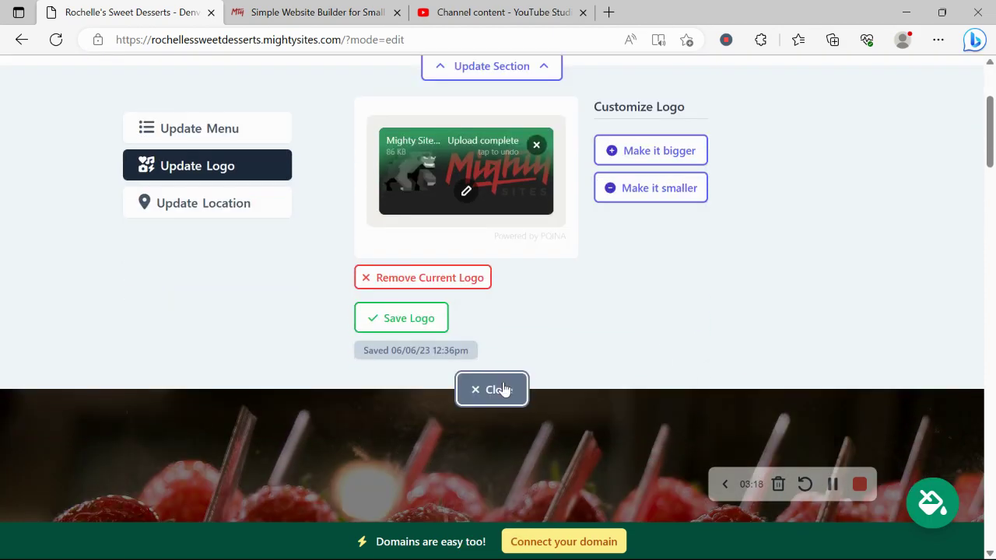
click(503, 389)
scroll(255, 170, down, 6)
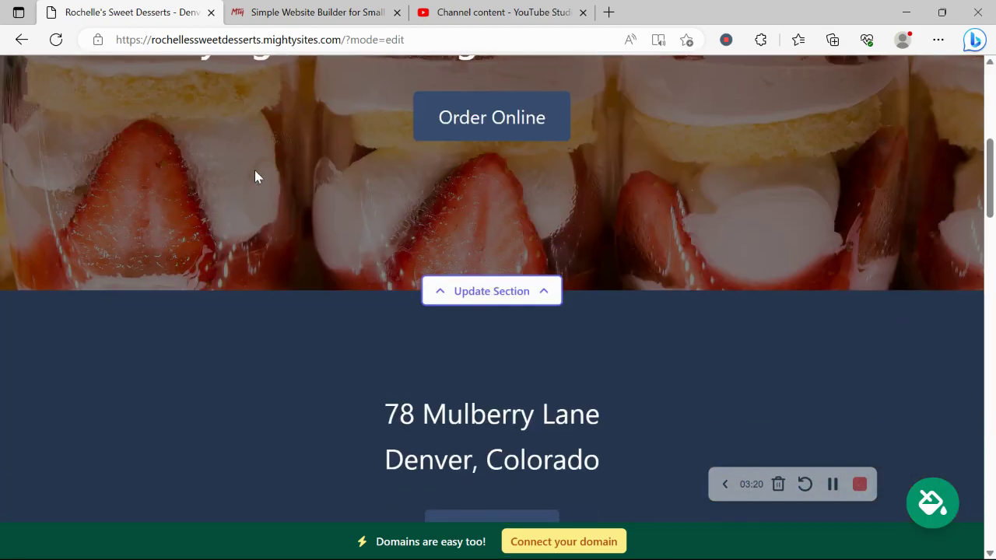
scroll(254, 170, down, 2)
scroll(255, 169, up, 5)
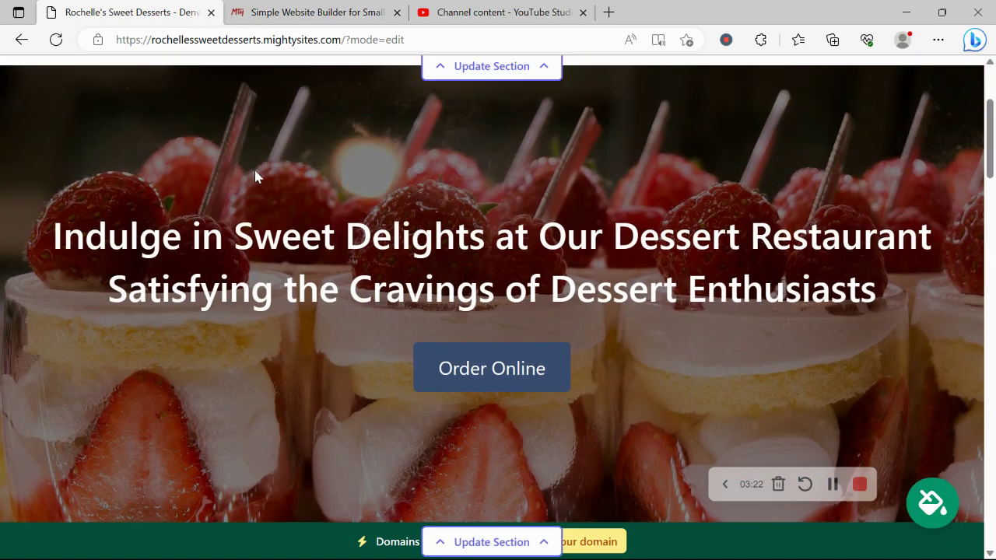
scroll(254, 170, down, 6)
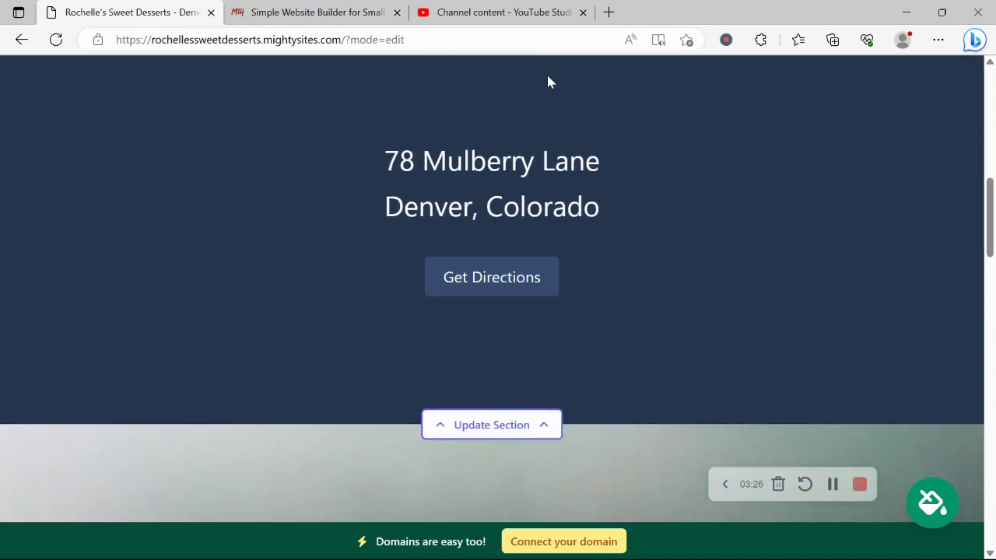
Browse the colour themes and save the pink/magenta theme for the site
click(934, 504)
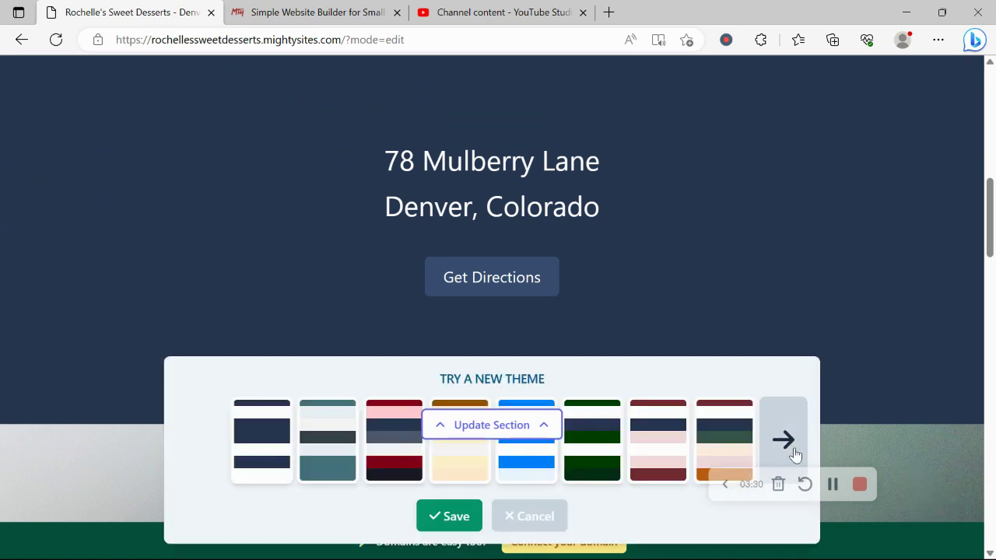
click(794, 454)
click(794, 455)
click(794, 455)
click(795, 454)
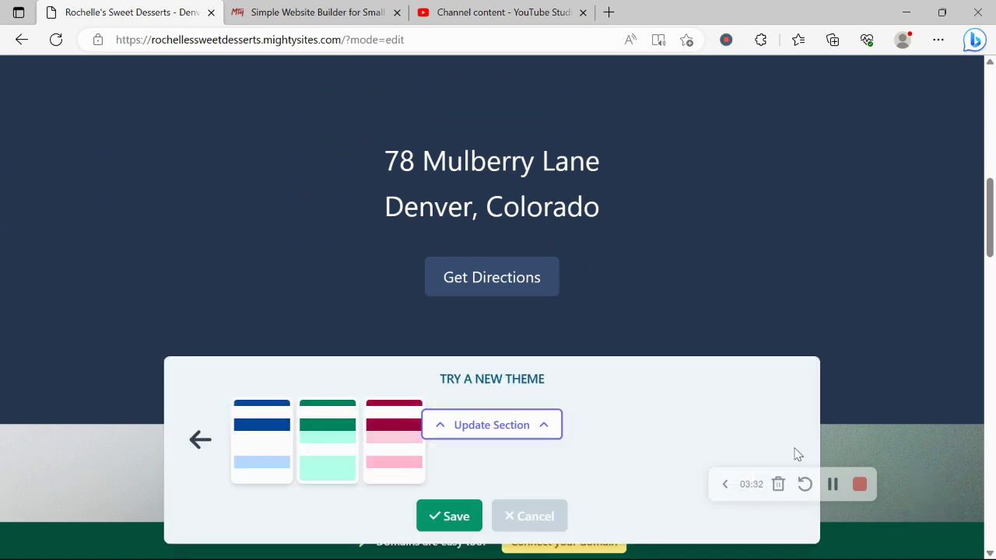
click(178, 442)
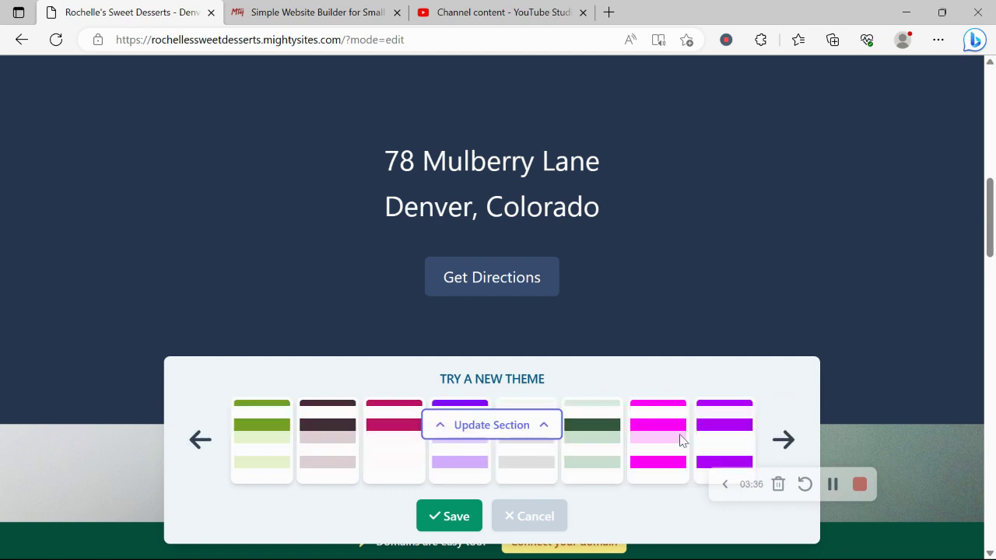
scroll(635, 437, up, 3)
click(636, 437)
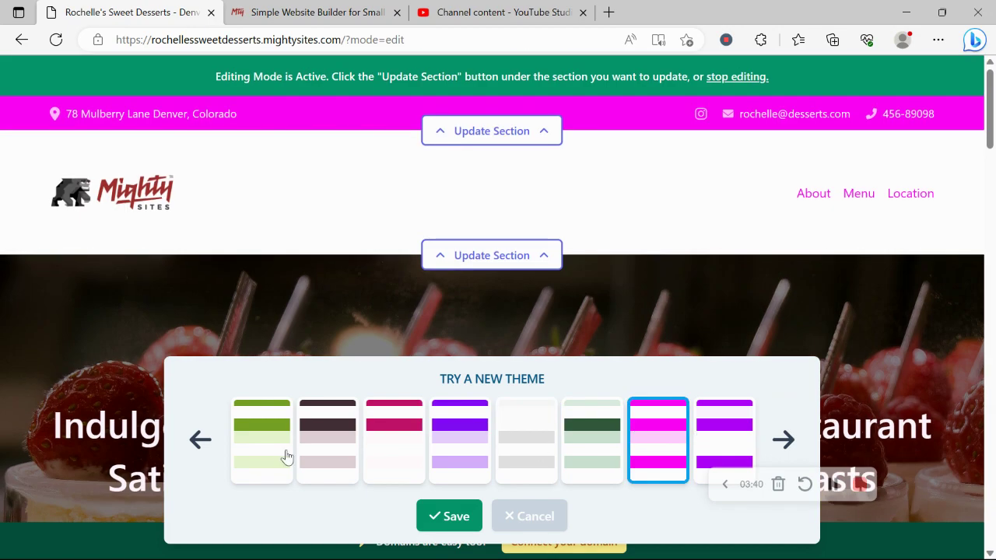
click(200, 439)
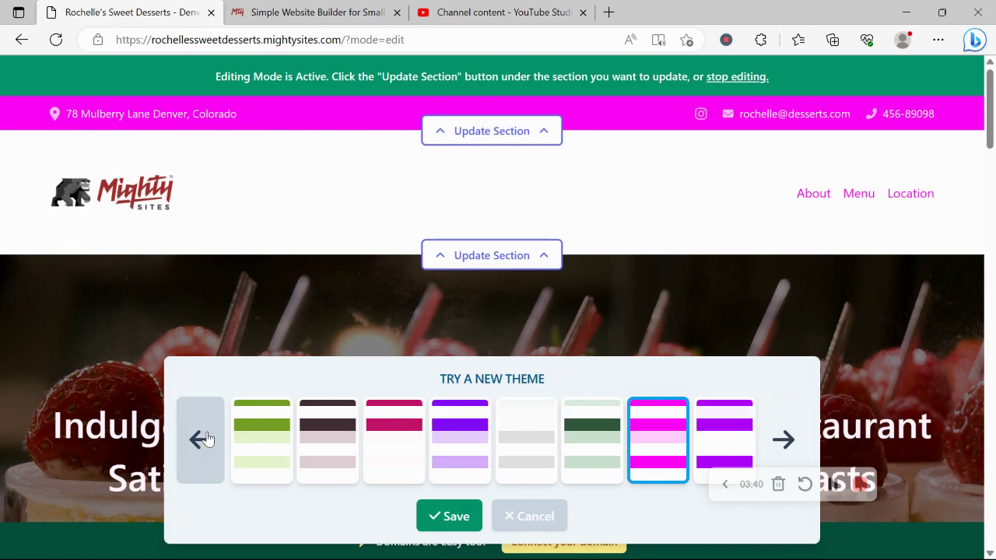
click(434, 522)
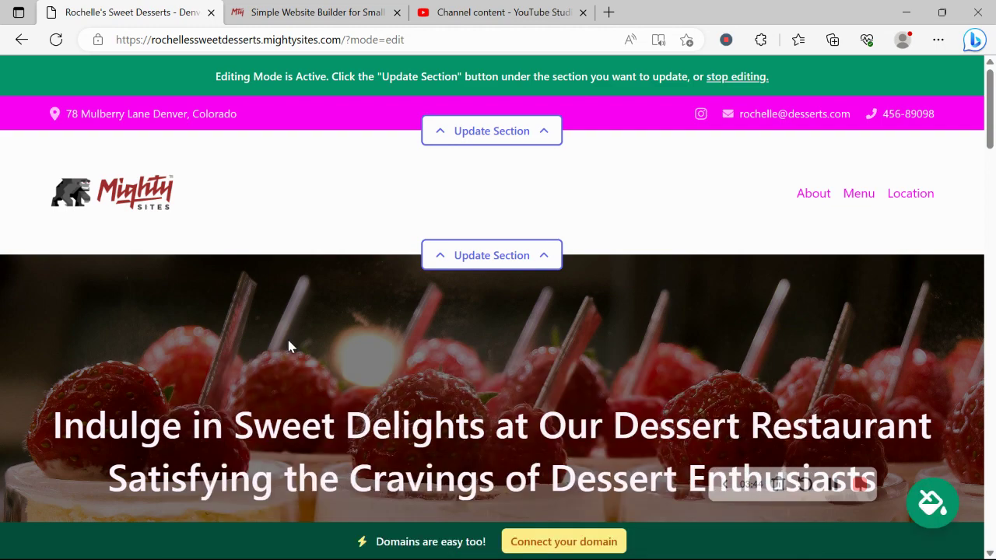
scroll(288, 347, down, 3)
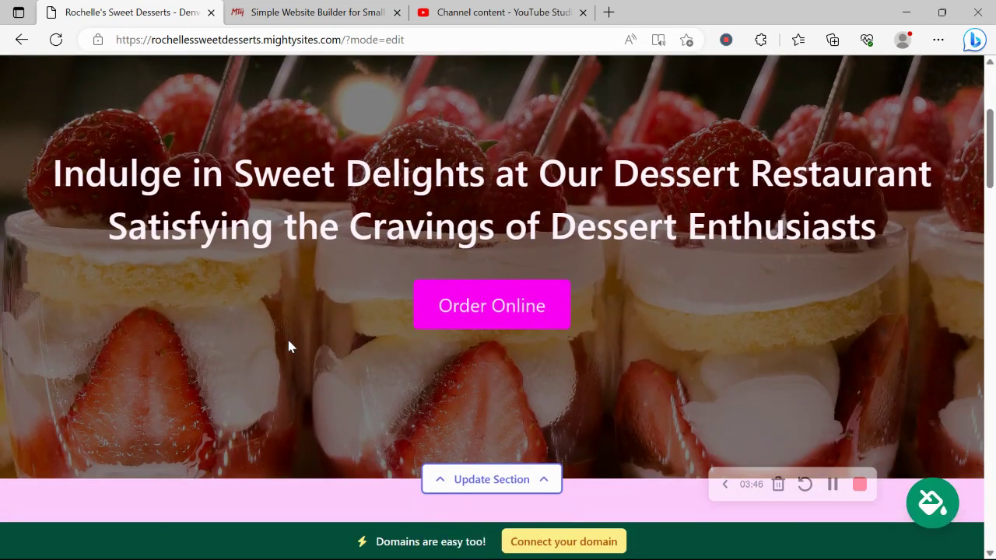
scroll(288, 346, down, 4)
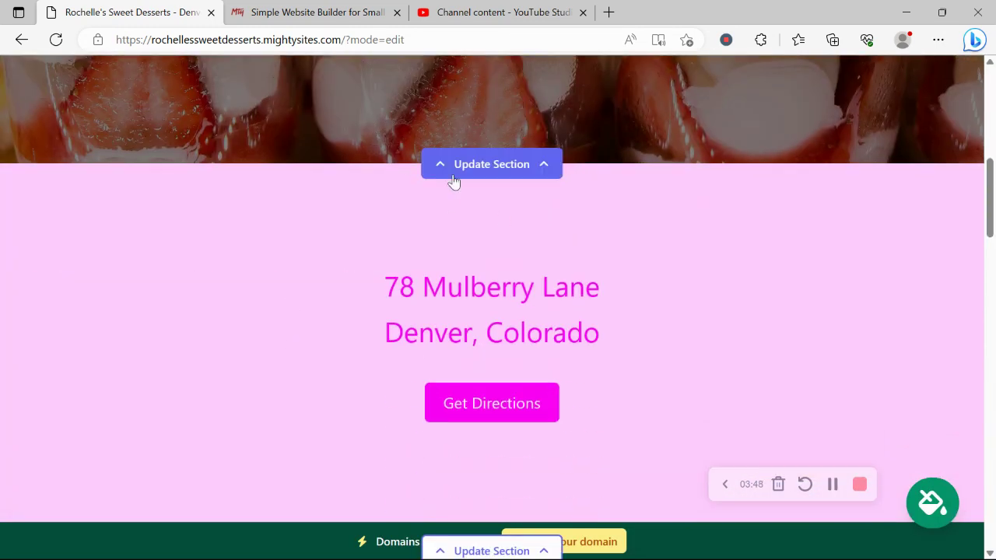
Open the hero image's photo library to view 'Dessert Restaurant' replacement photos
click(524, 179)
click(269, 260)
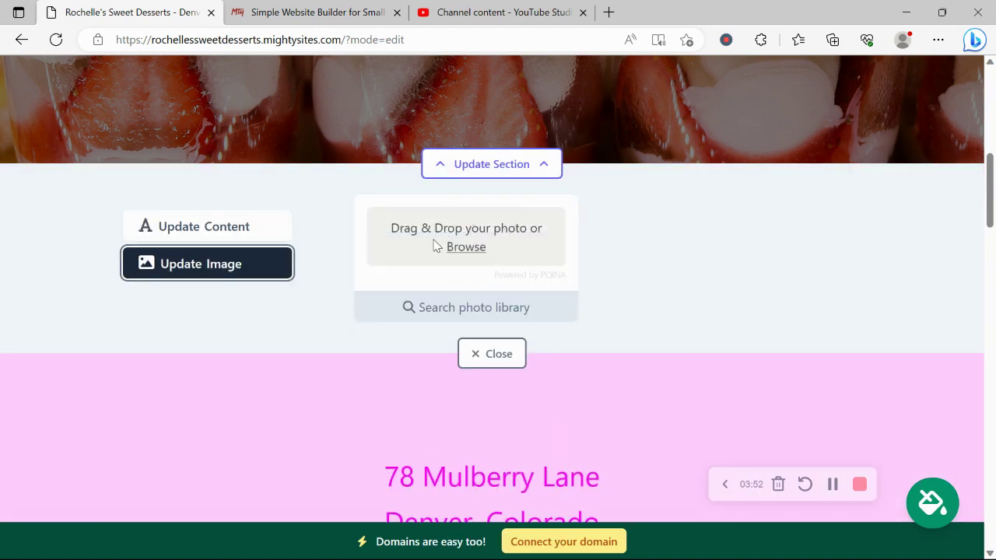
click(493, 309)
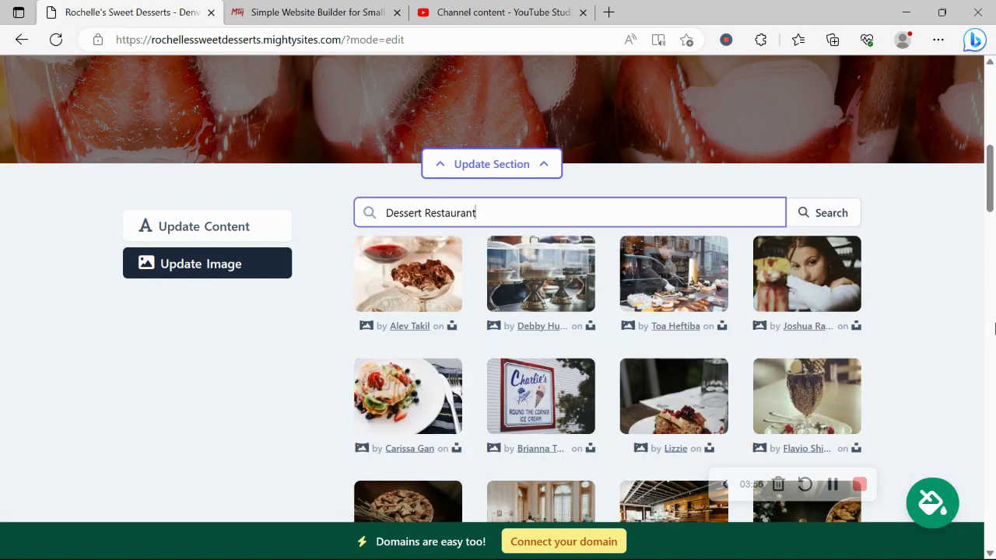
scroll(896, 280, down, 3)
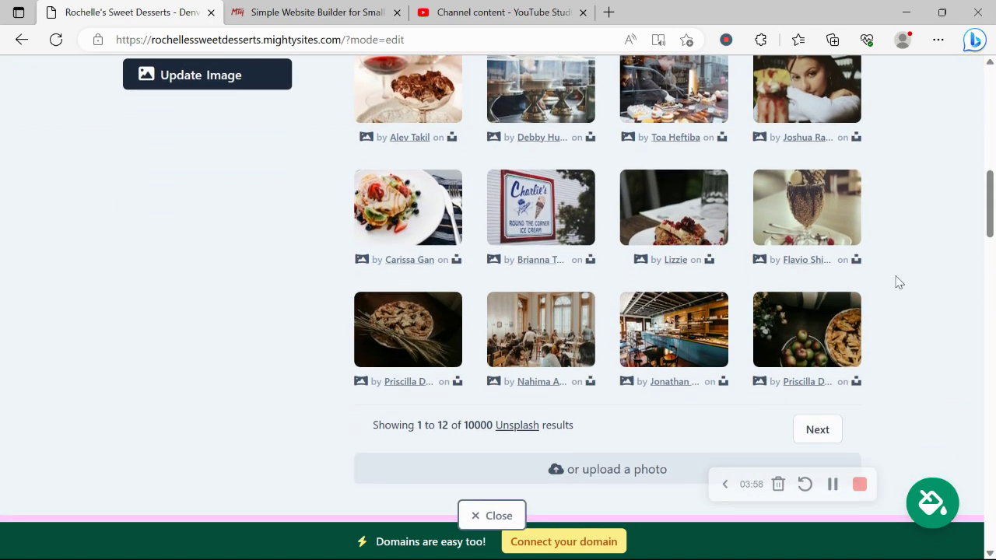
scroll(897, 280, up, 1)
Open the hero's content form and place the cursor in the 'Order Online' button text field
scroll(423, 84, up, 2)
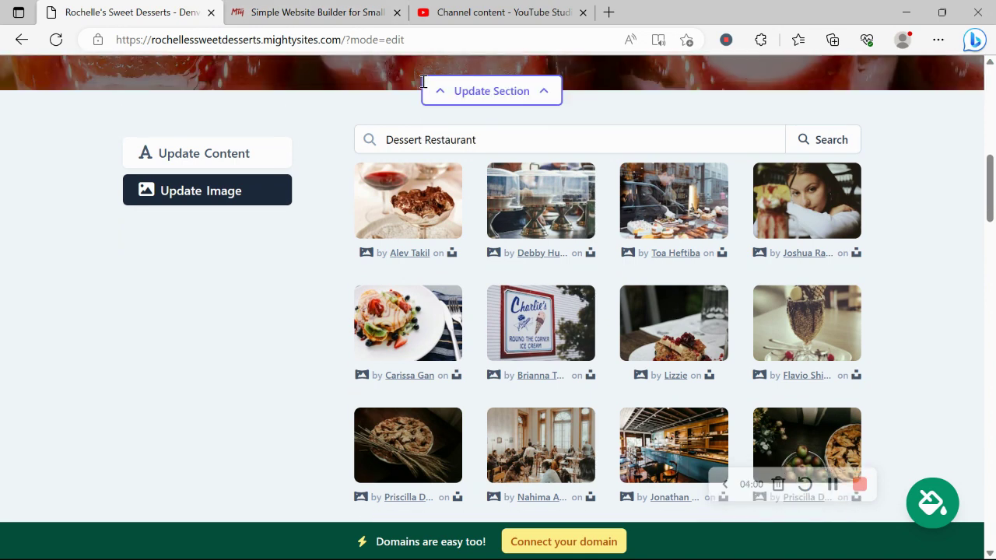
click(209, 221)
scroll(210, 216, up, 4)
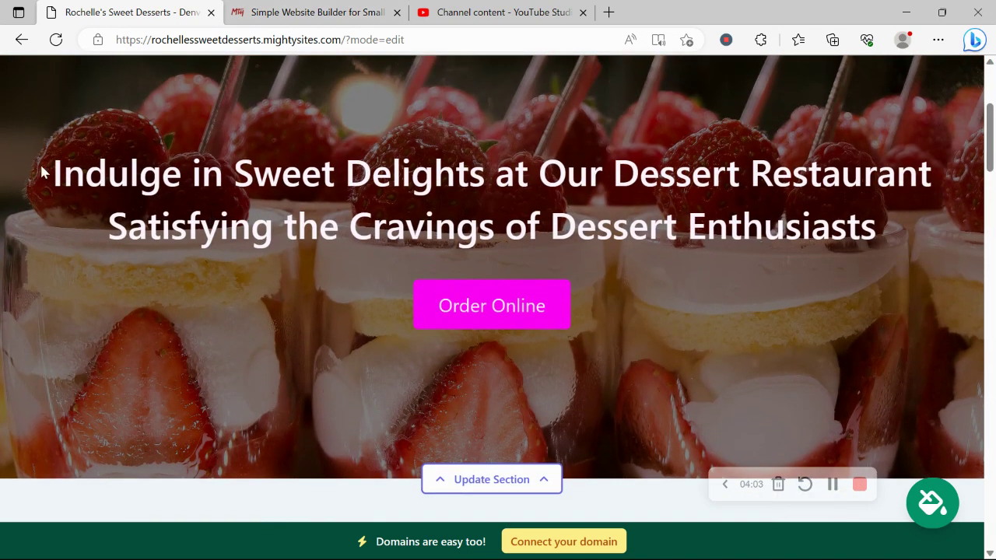
drag(27, 163, 936, 227)
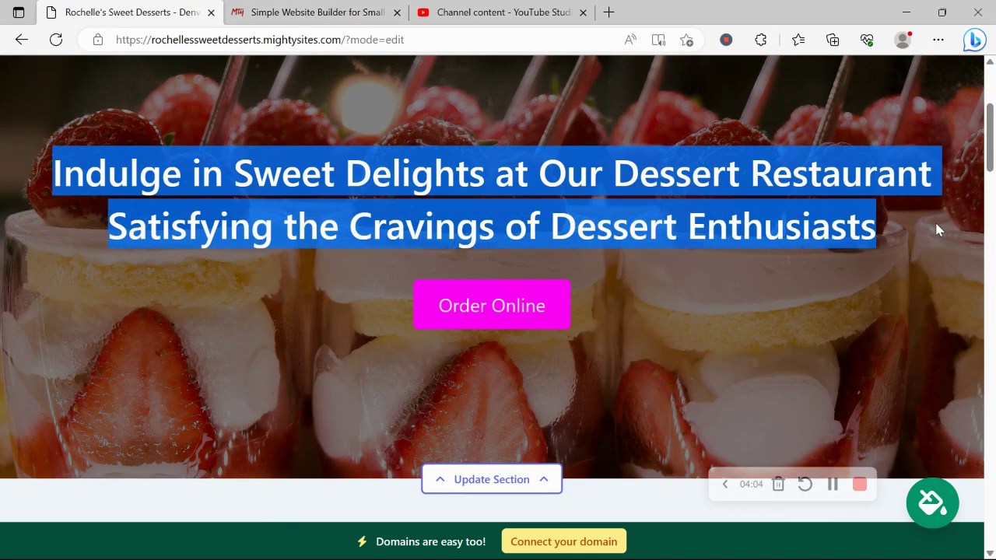
click(689, 304)
scroll(689, 305, down, 1)
scroll(688, 305, down, 5)
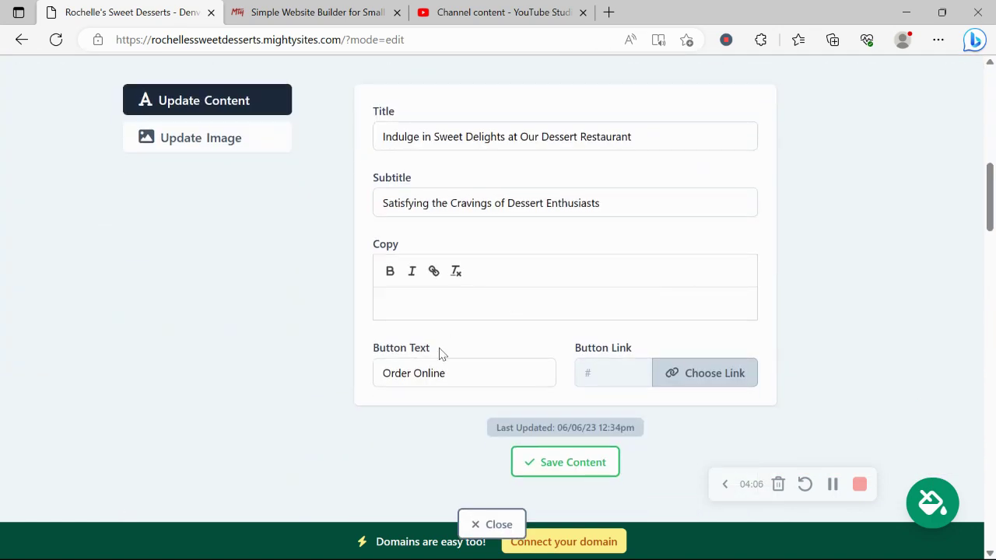
click(470, 369)
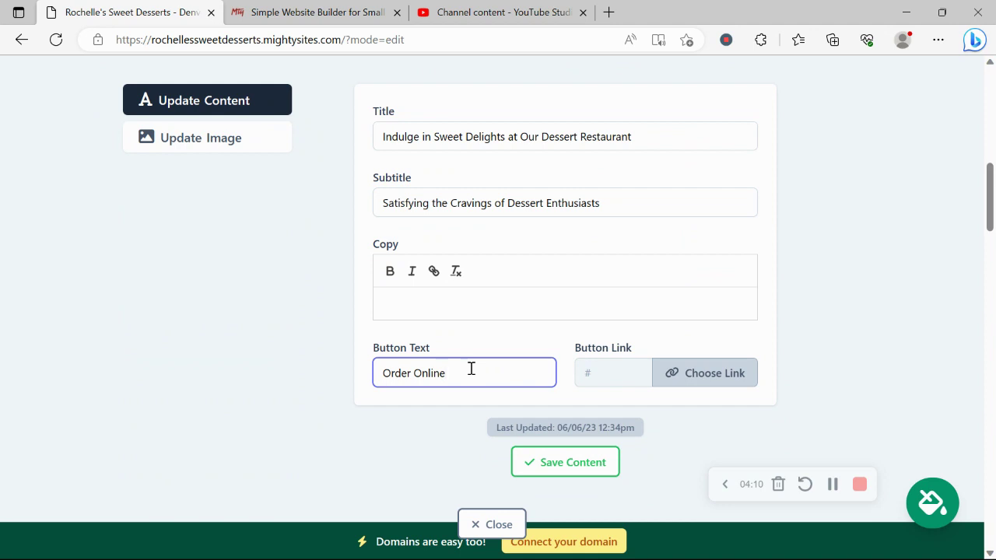
click(696, 373)
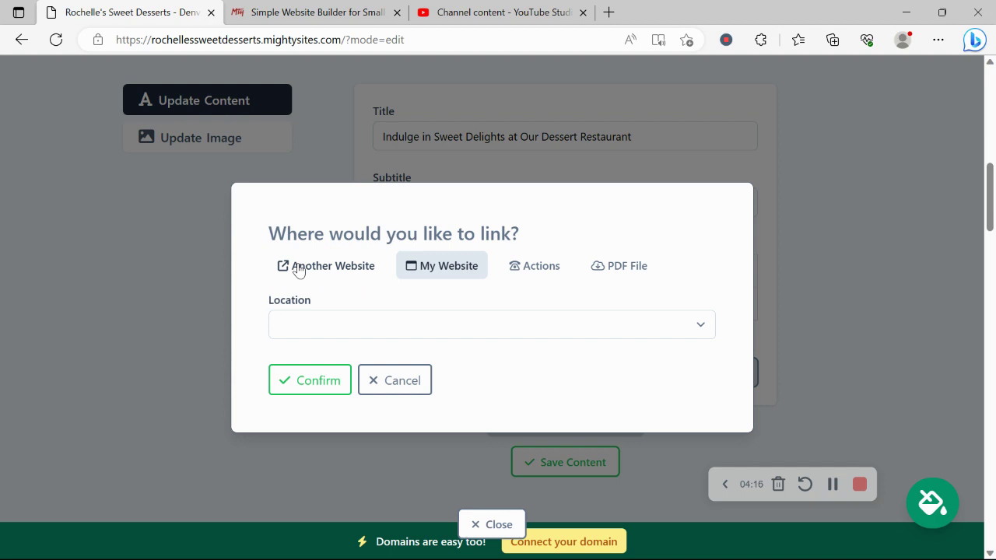
click(530, 265)
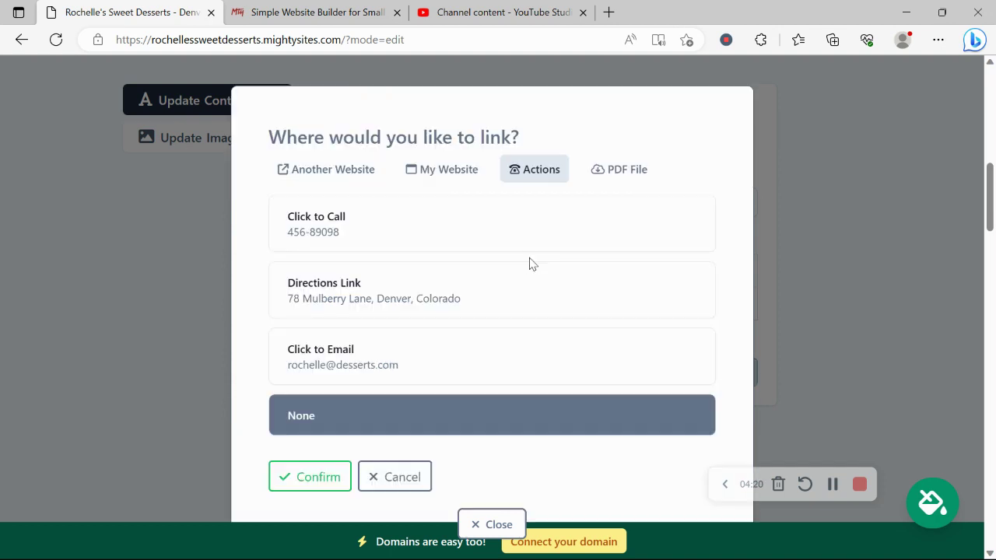
click(610, 170)
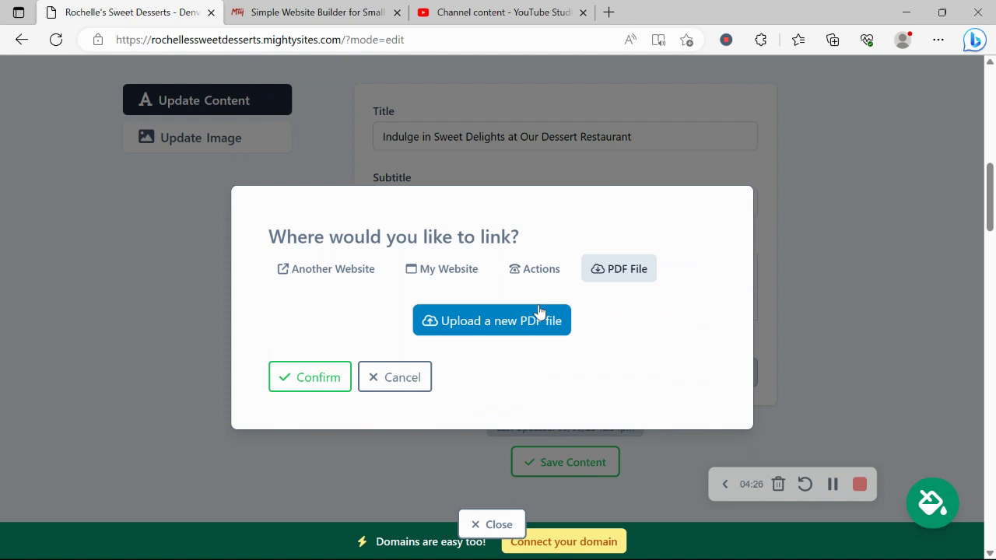
click(321, 382)
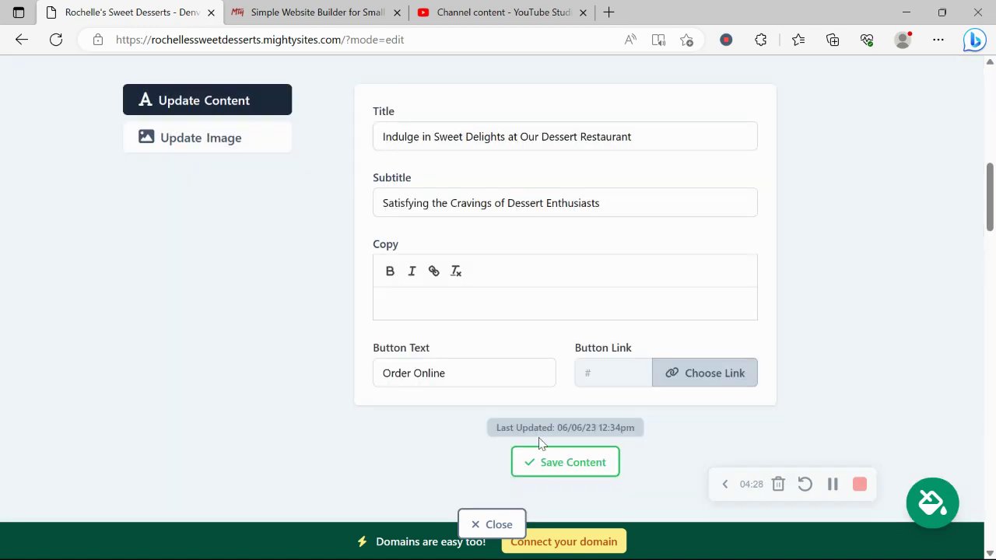
click(554, 467)
Close the hero content editor and open the editor for the pink Denver address section
click(493, 524)
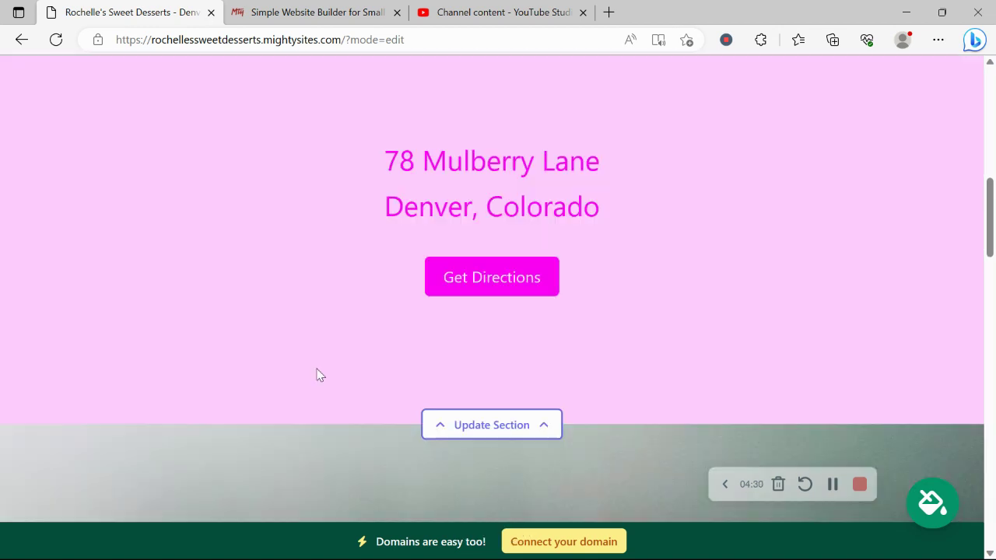
scroll(317, 375, up, 3)
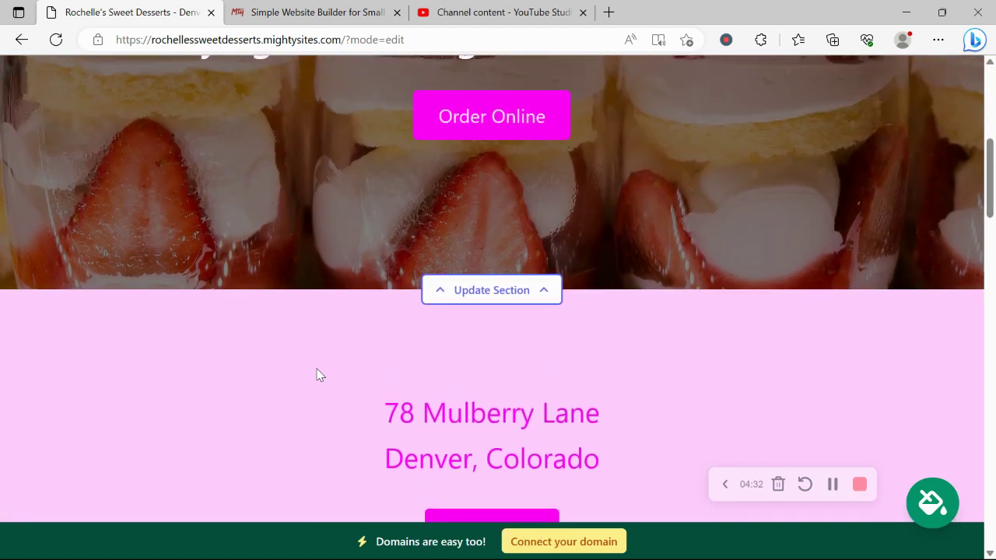
scroll(317, 375, up, 3)
scroll(317, 375, down, 3)
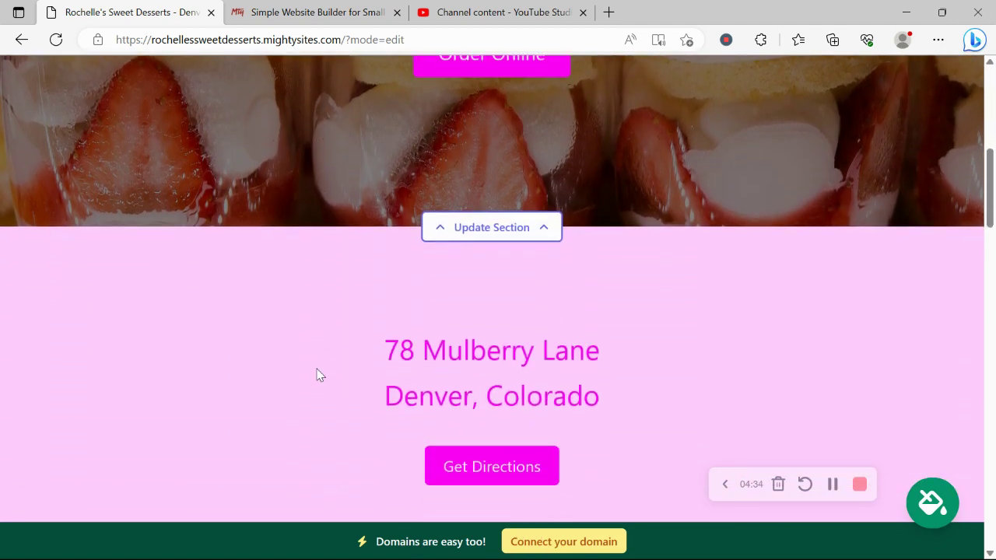
scroll(317, 375, down, 2)
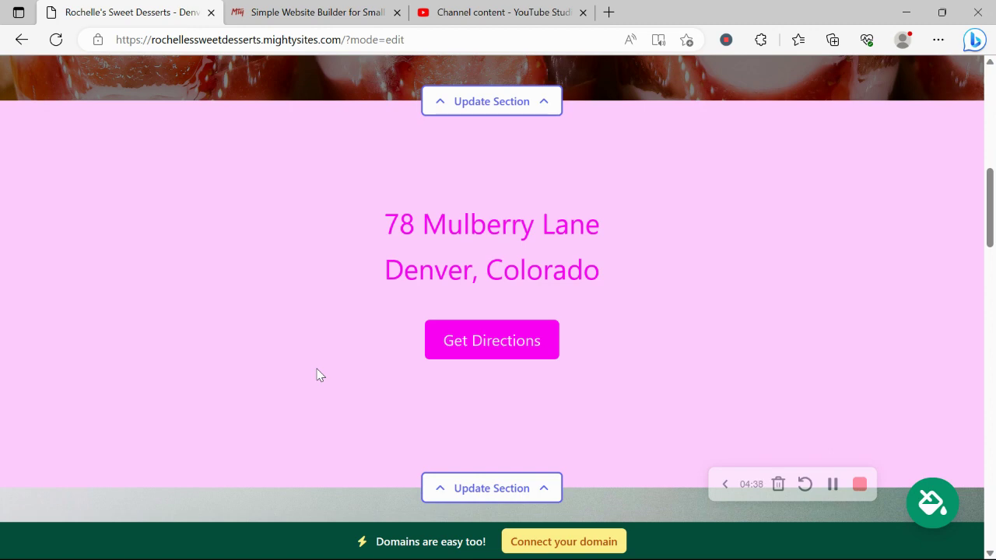
scroll(317, 375, down, 2)
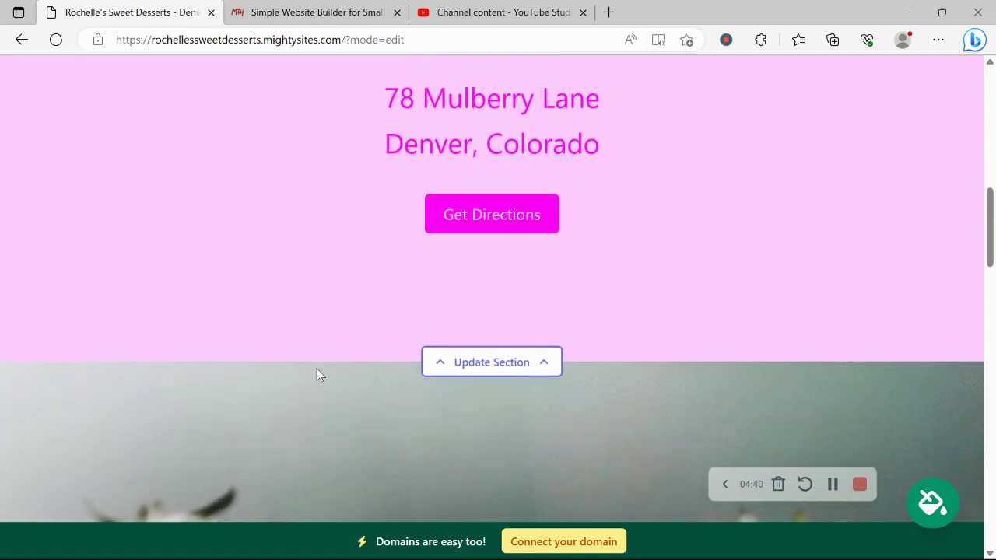
click(523, 363)
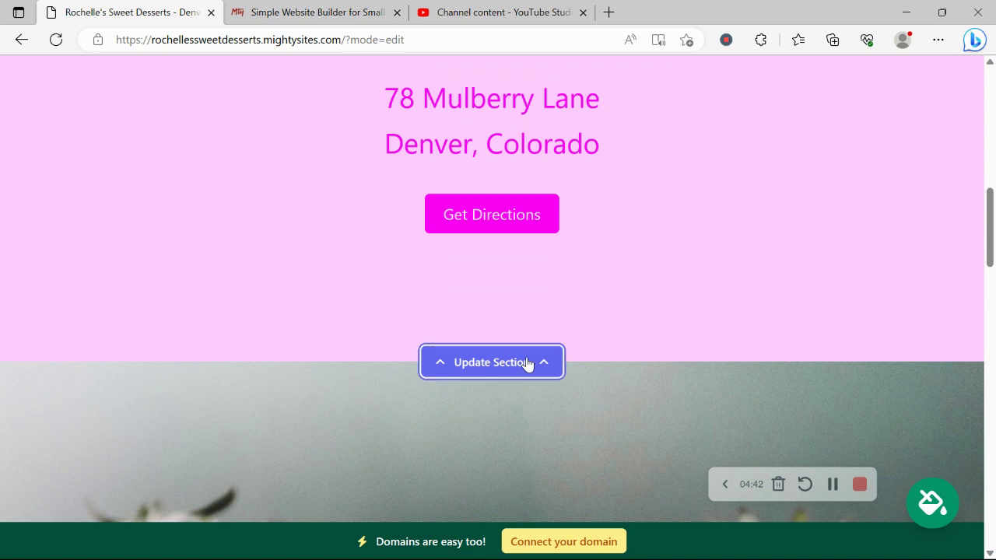
Open the weekly opening hours editor and view Sunday through Saturday, all listed as Closed
scroll(231, 330, down, 1)
click(238, 395)
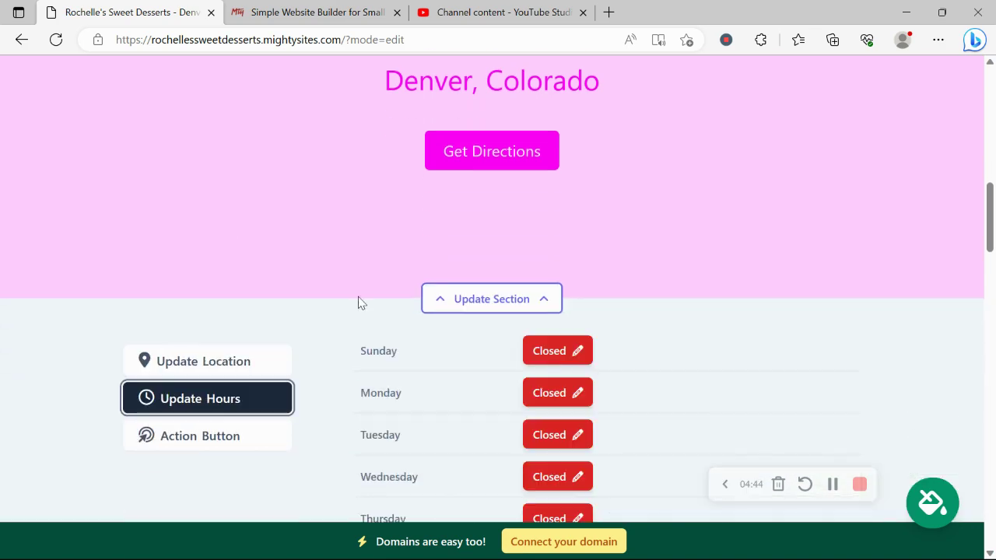
scroll(361, 302, down, 3)
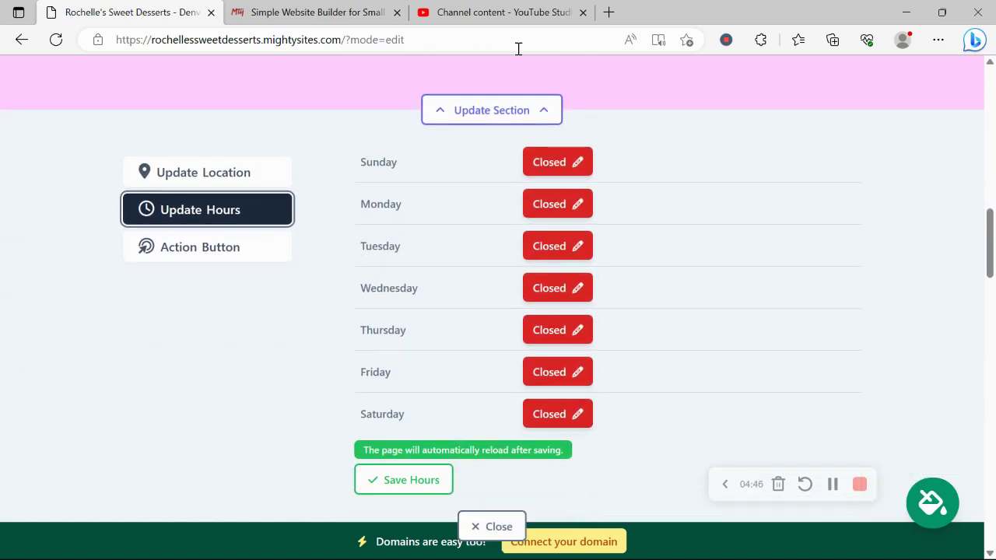
scroll(557, 411, up, 1)
scroll(559, 408, up, 4)
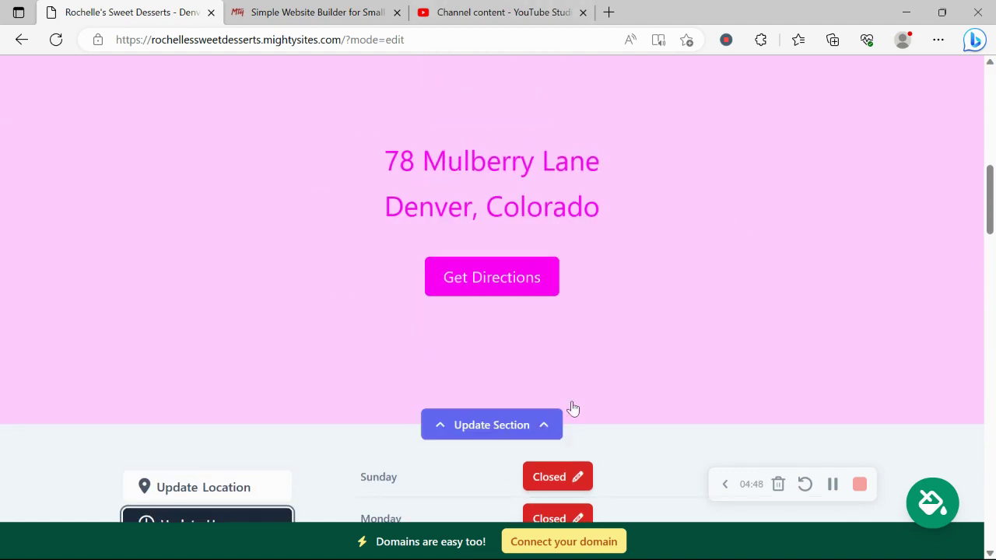
scroll(495, 107, down, 9)
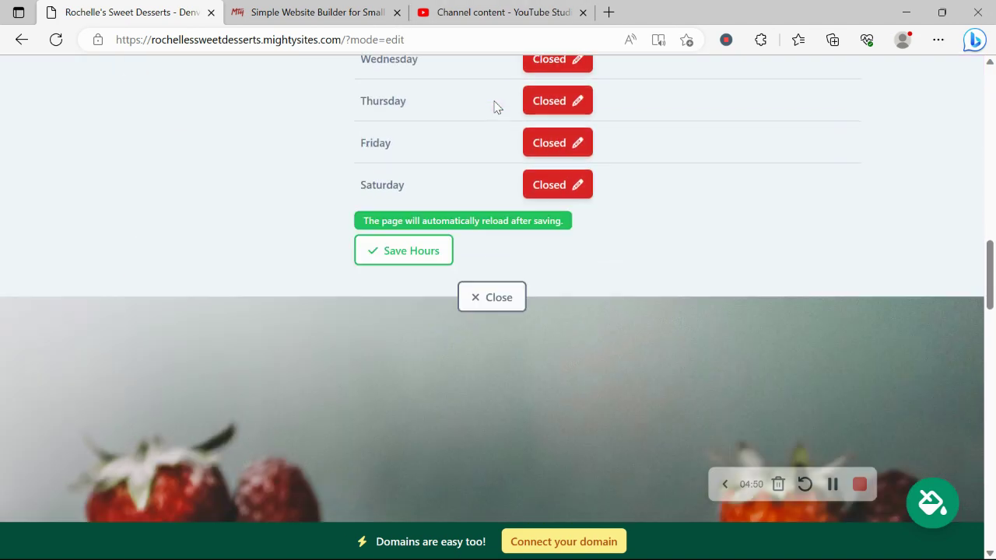
Close the opening hours editor, leaving every day unchanged
click(514, 270)
scroll(514, 268, down, 7)
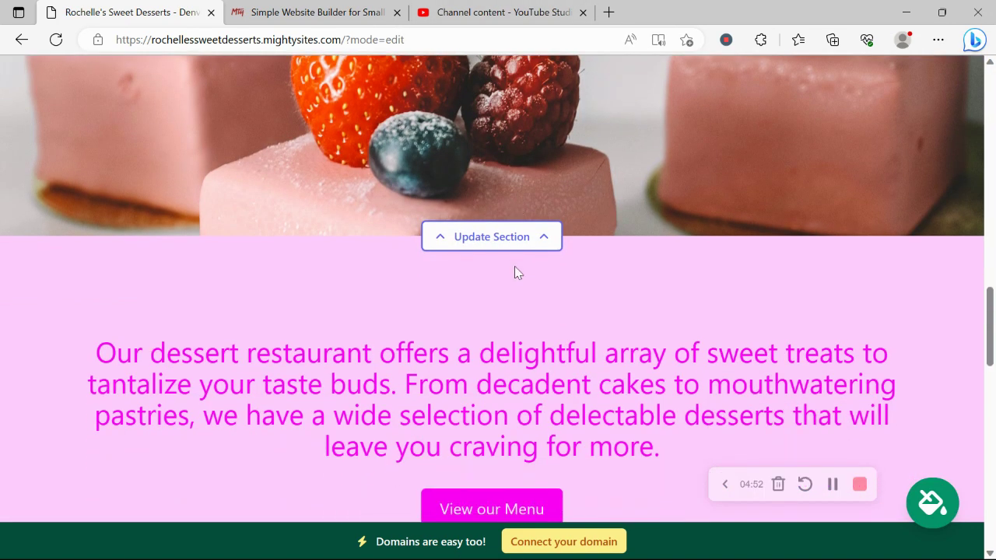
scroll(514, 273, down, 9)
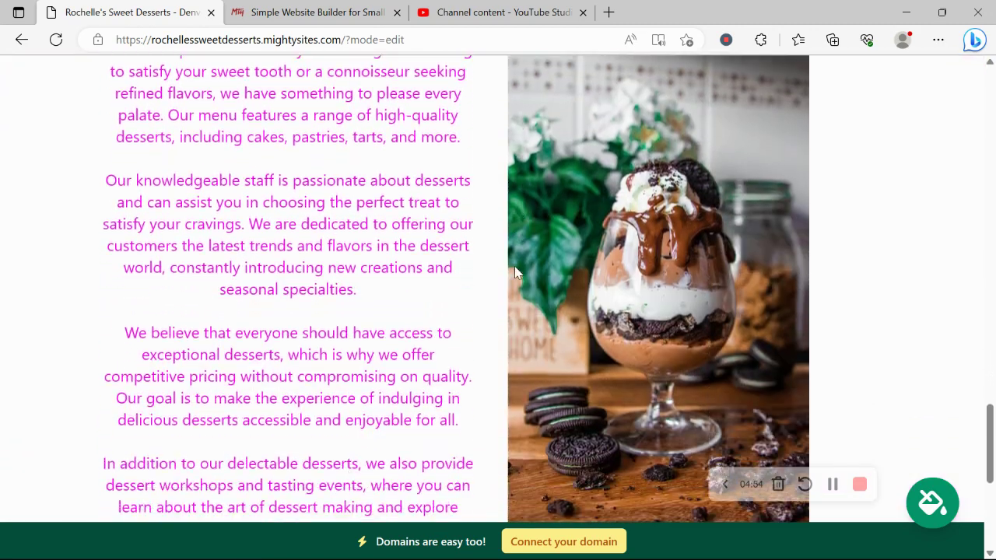
Scroll through the About Us section down to the footer with name, address, phone and Instagram
scroll(515, 273, up, 8)
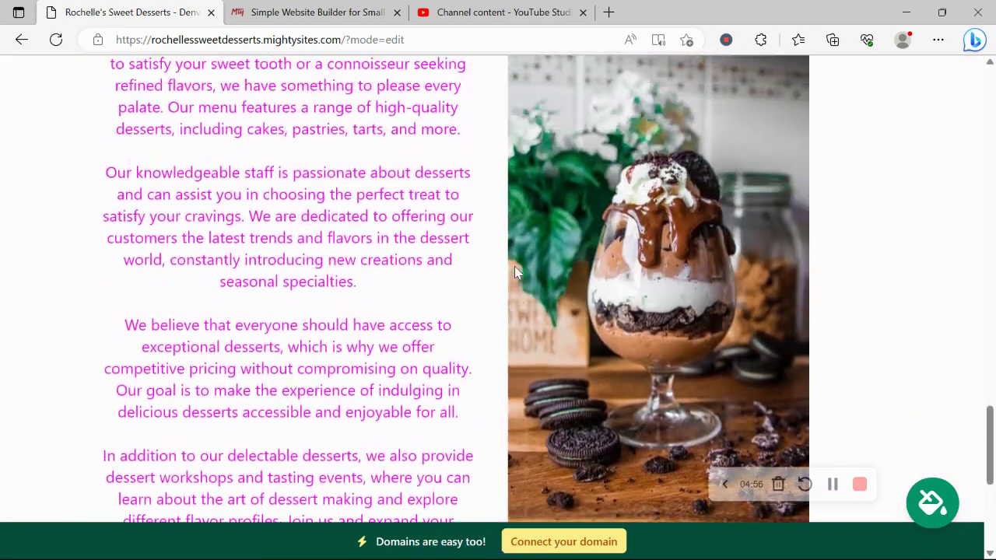
scroll(514, 273, up, 2)
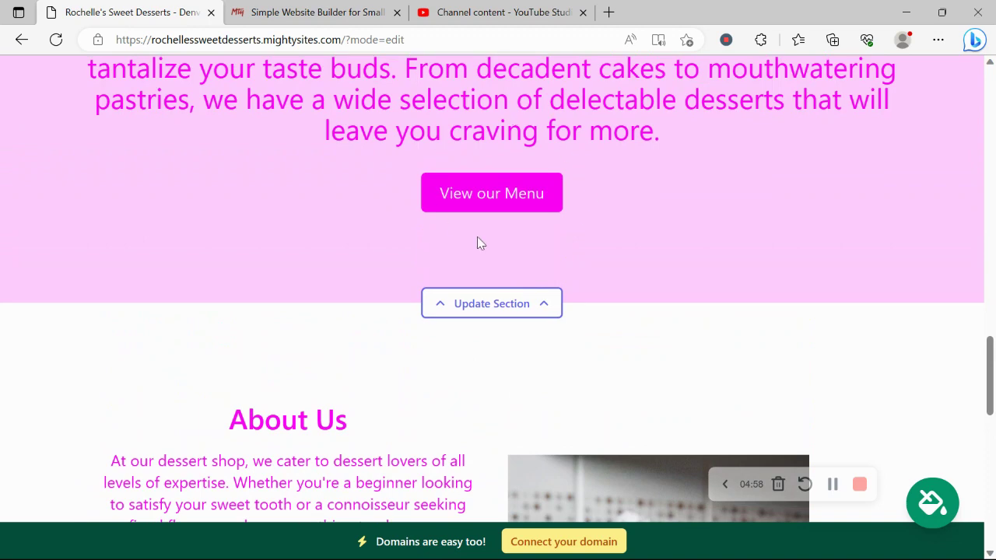
scroll(373, 171, down, 4)
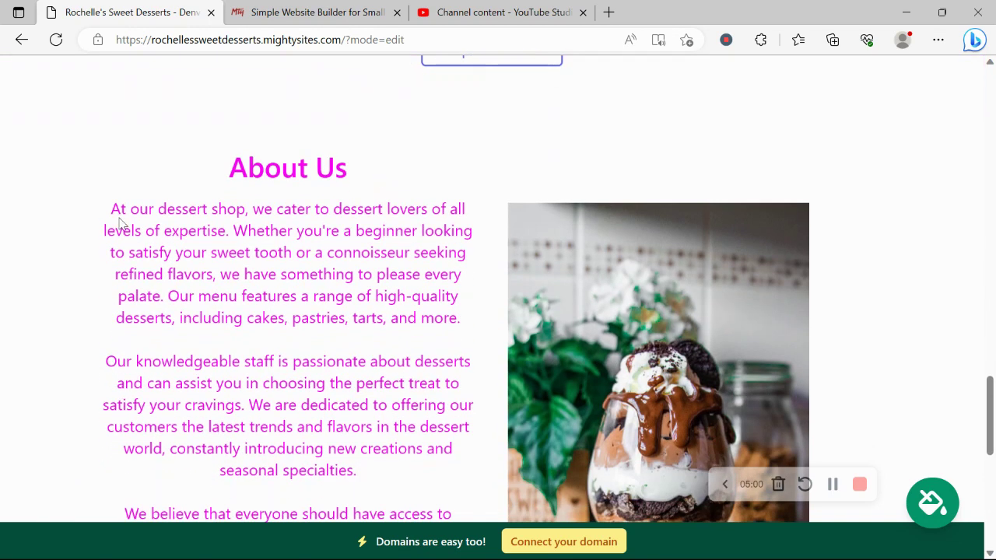
drag(375, 473, 92, 230)
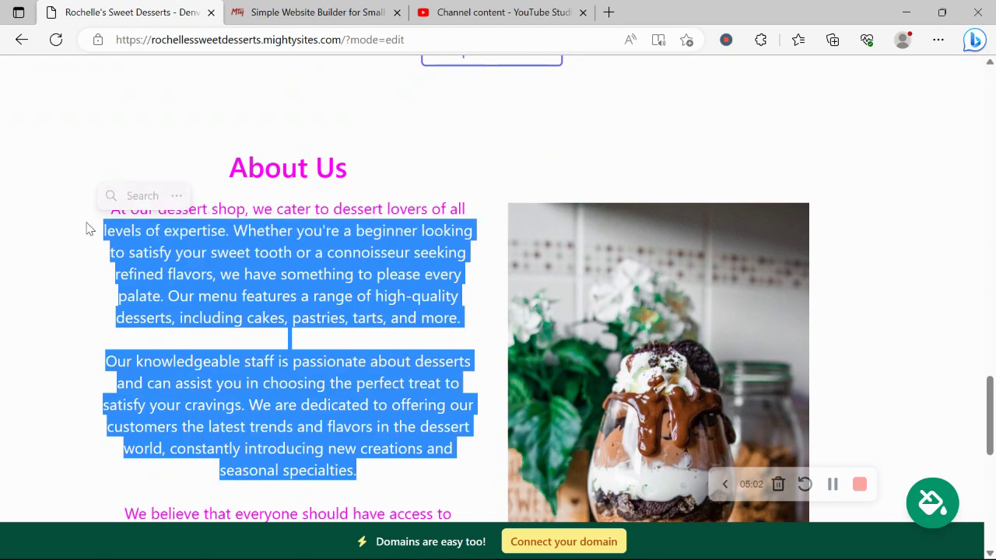
scroll(110, 385, down, 1)
scroll(110, 385, down, 5)
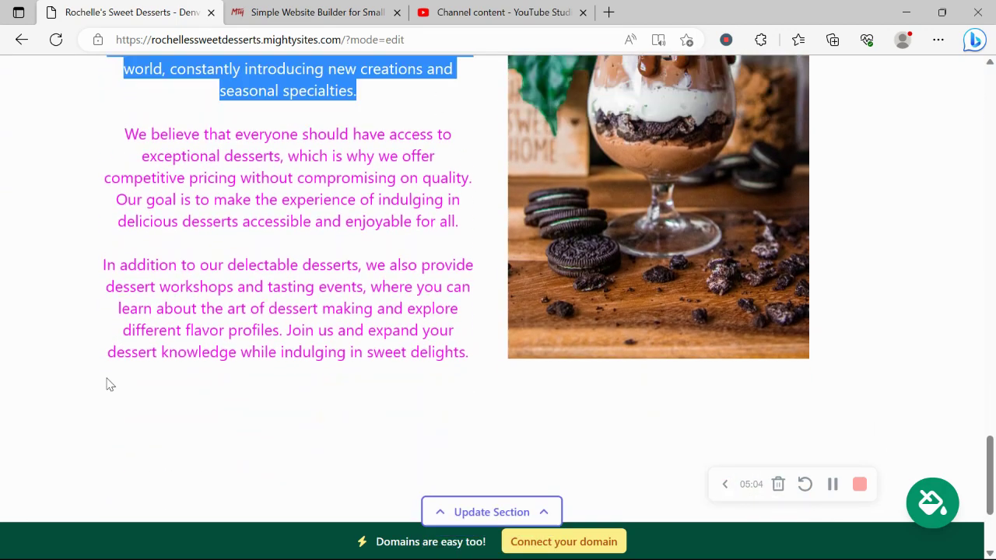
scroll(110, 385, down, 2)
scroll(110, 384, up, 3)
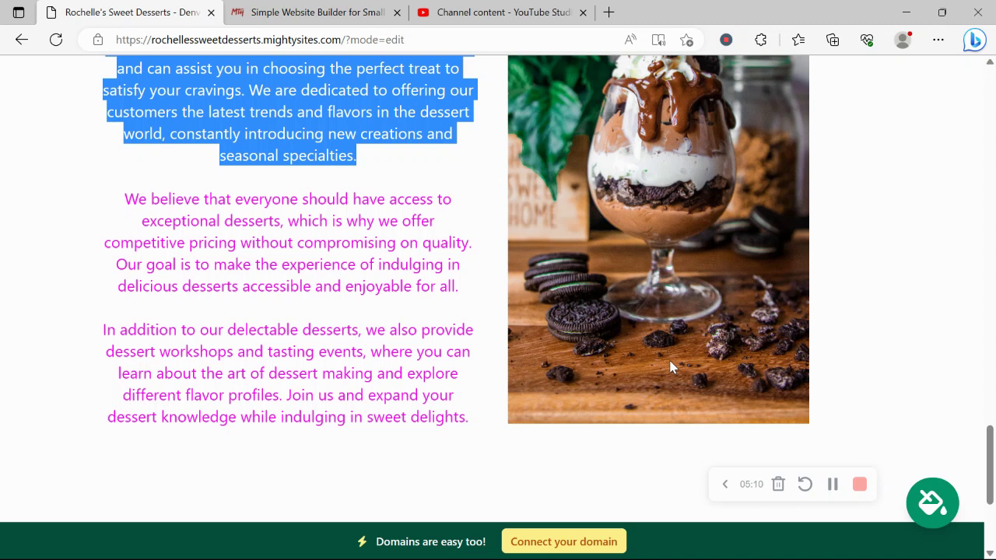
scroll(673, 367, down, 4)
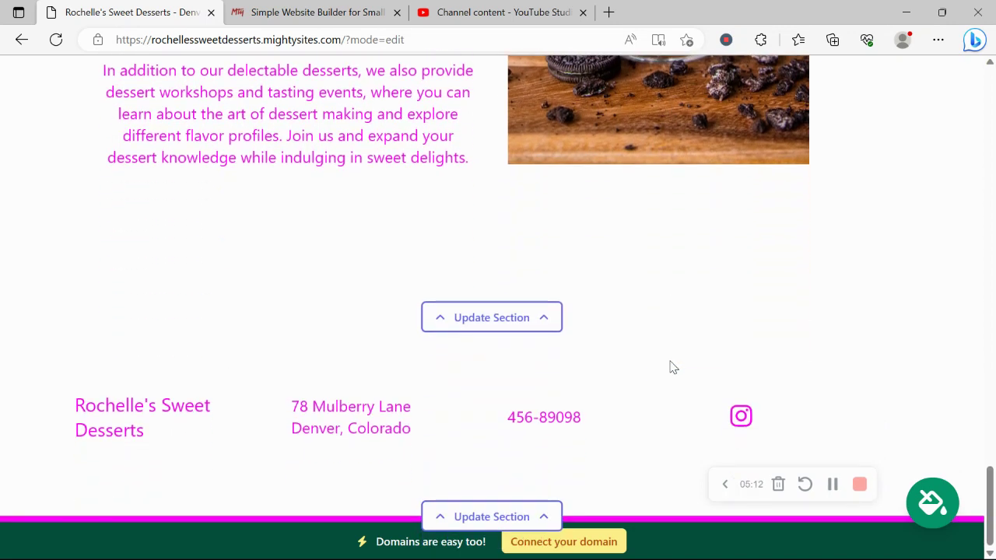
Look at the domain connection options, then open rochellessweetdesserts.mightysites.com from the dashboard in a new tab
click(585, 548)
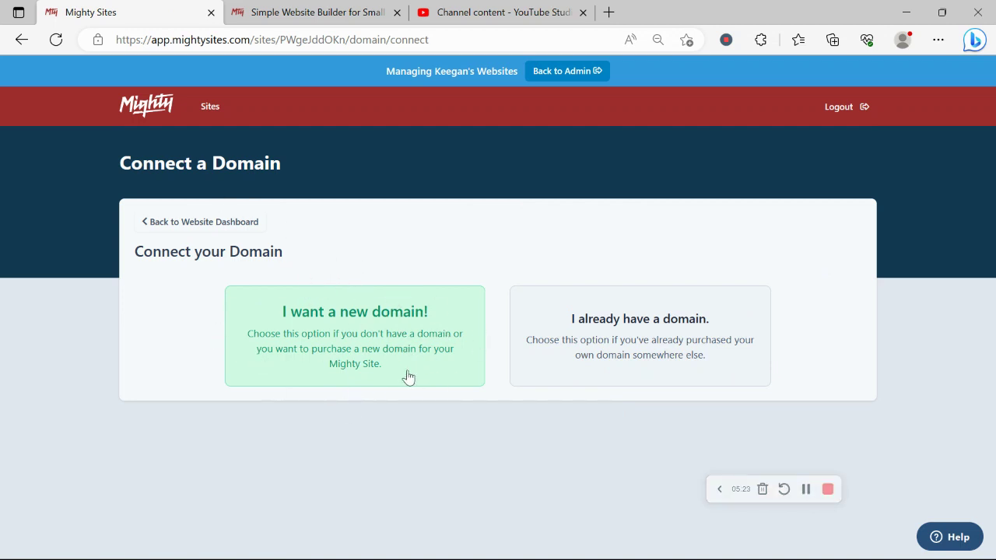
click(223, 226)
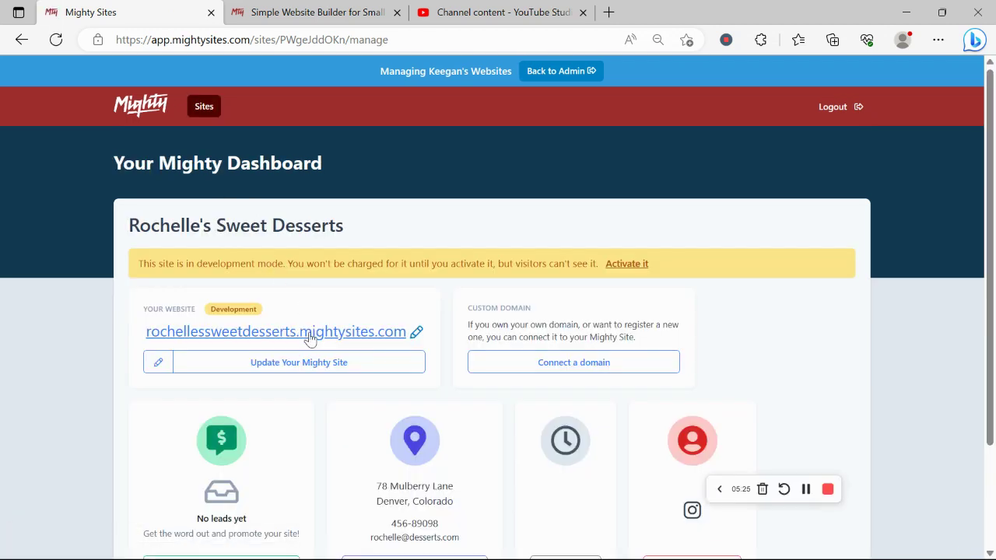
click(310, 340)
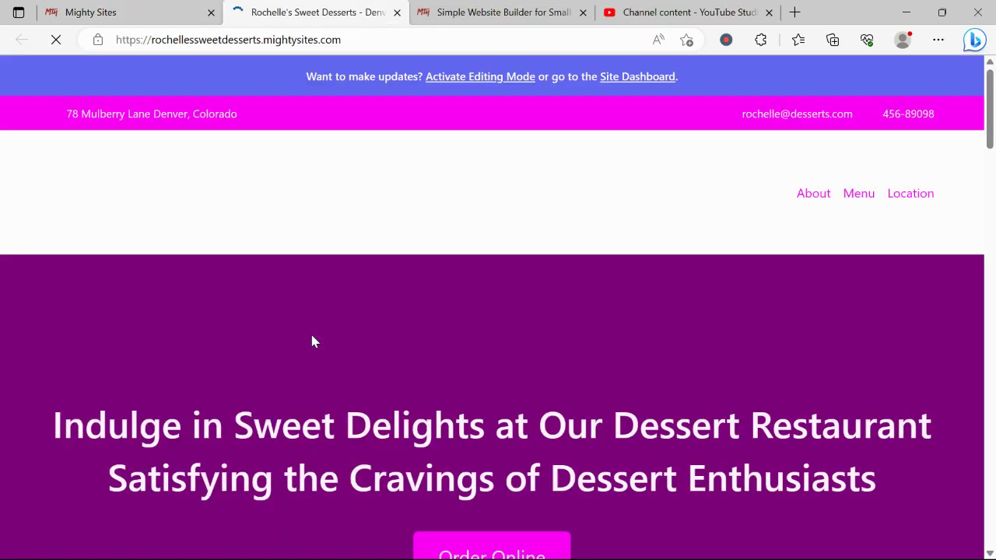
scroll(312, 341, down, 3)
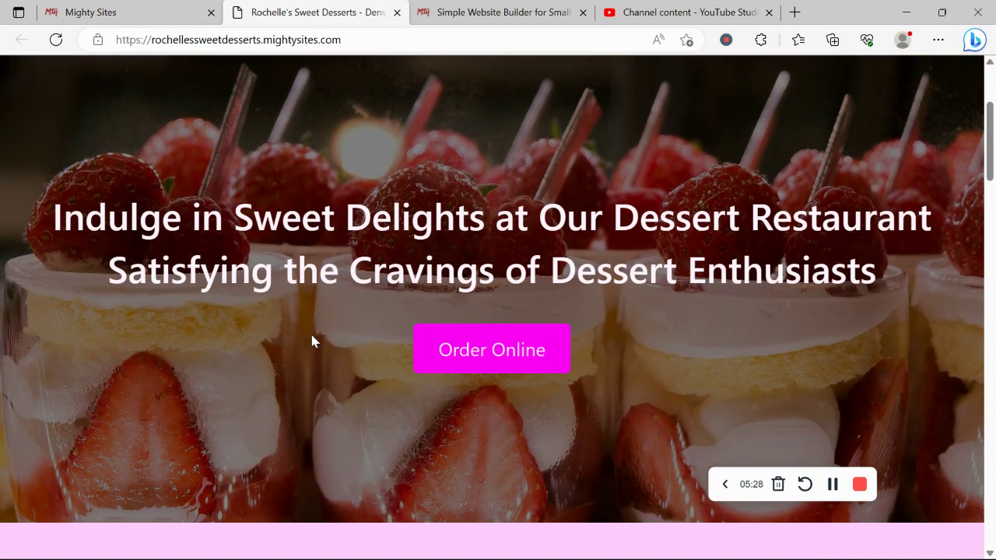
scroll(312, 341, down, 8)
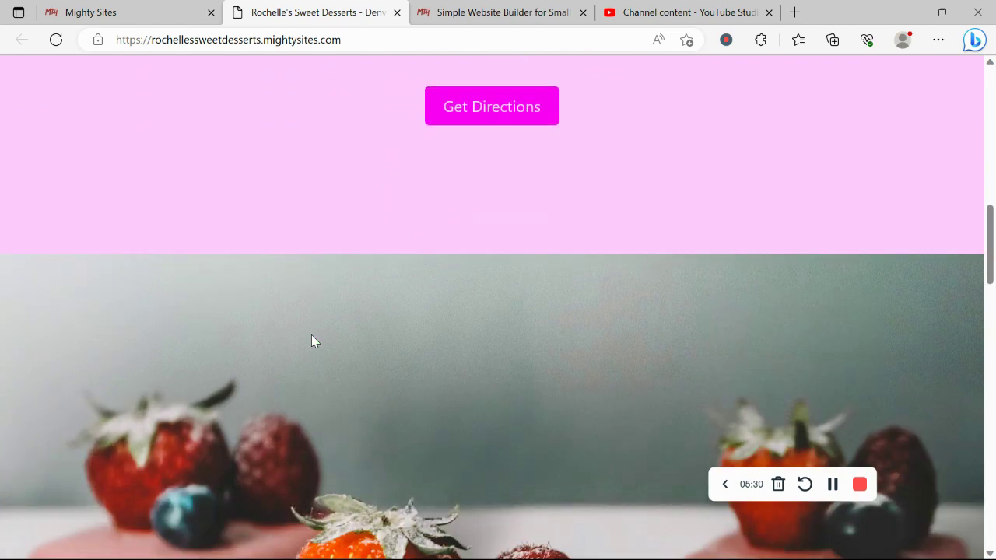
scroll(311, 341, down, 5)
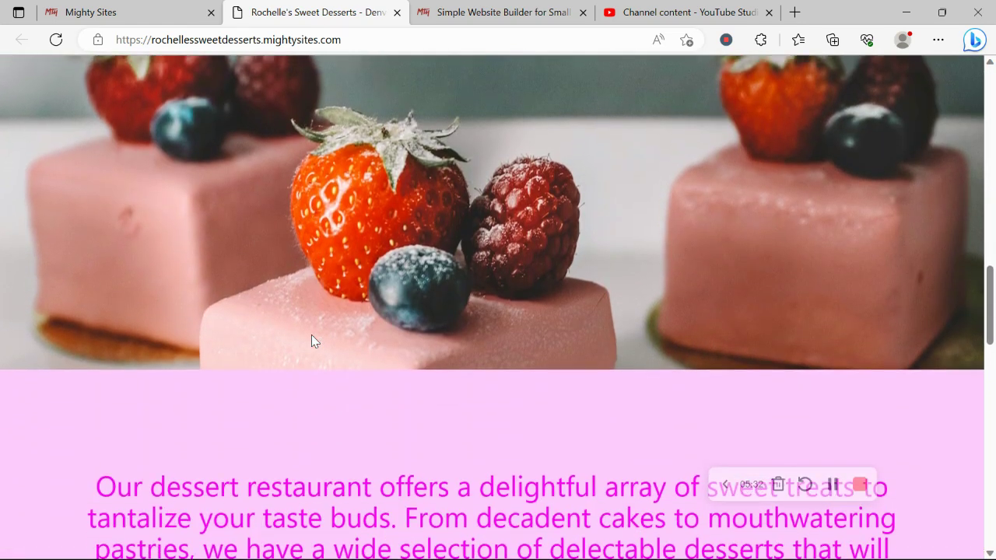